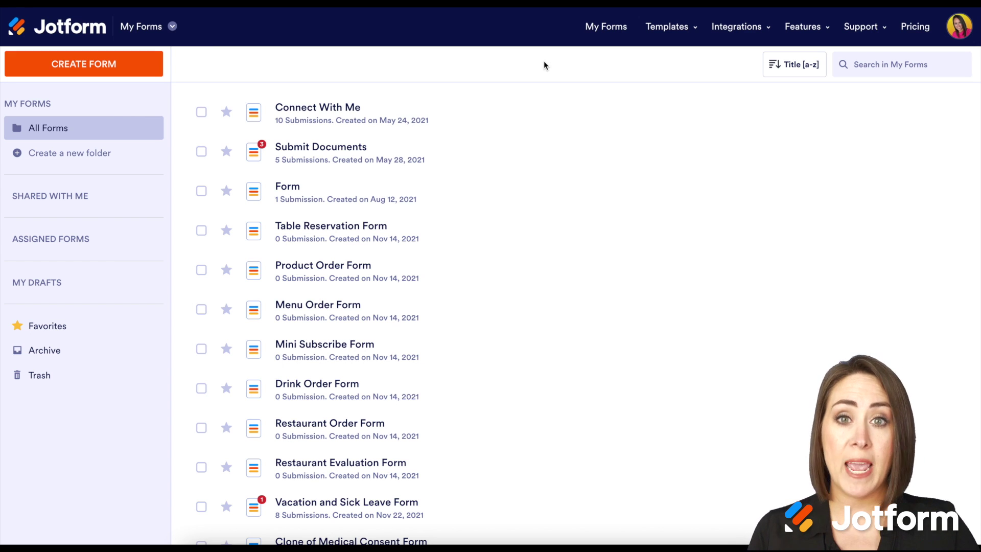
- Start a new form from My Forms to reach the Create a Form options
click(91, 65)
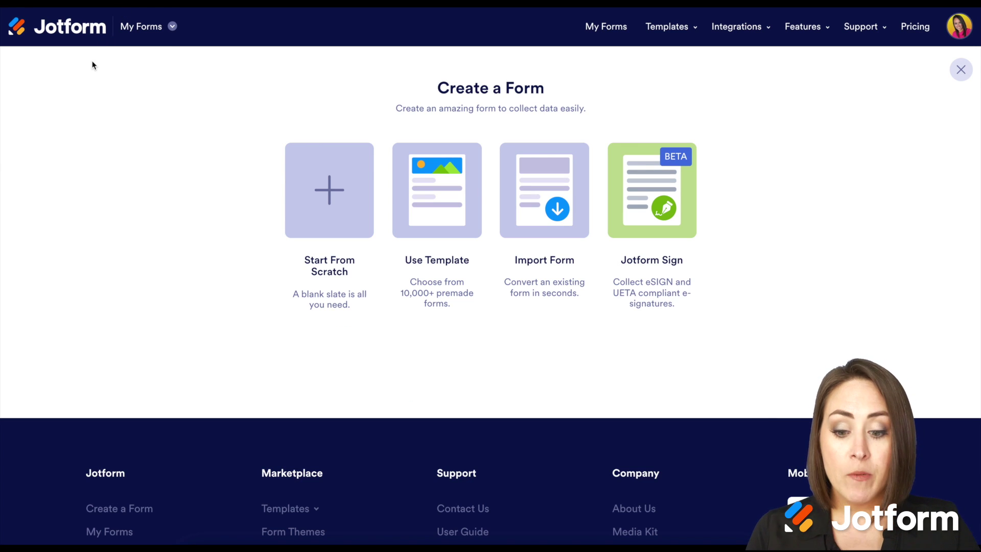
- Create a blank Classic Form from scratch and bring up the Form Elements list
click(346, 199)
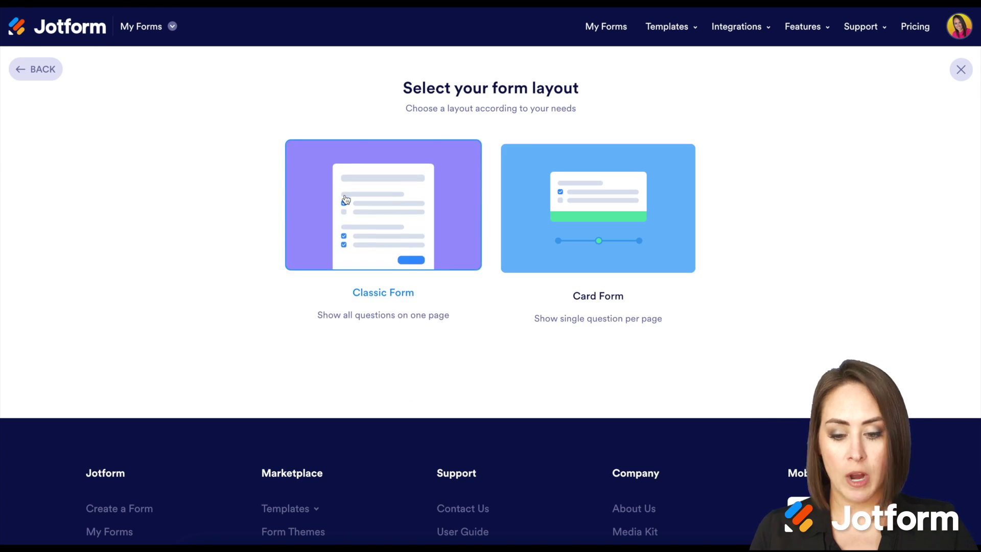
click(346, 199)
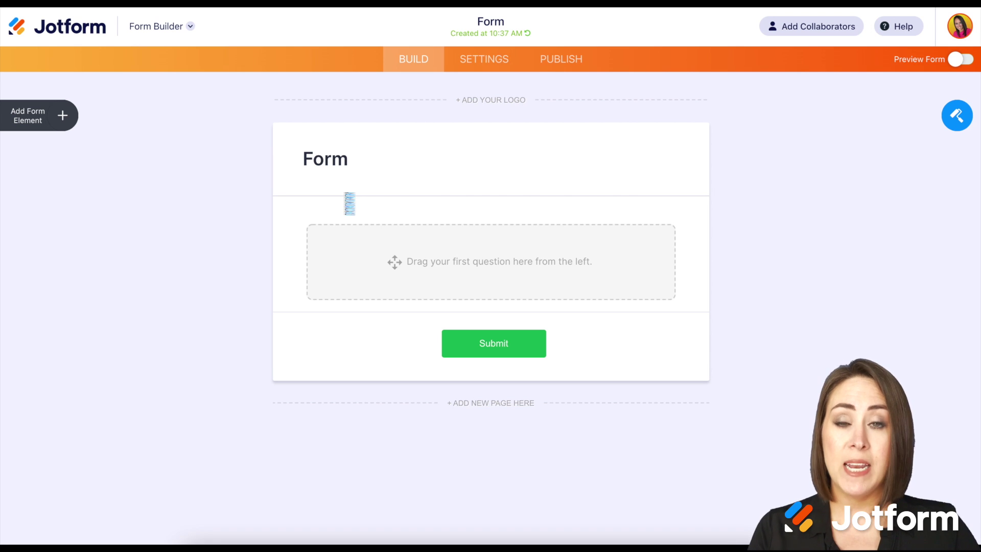
click(58, 128)
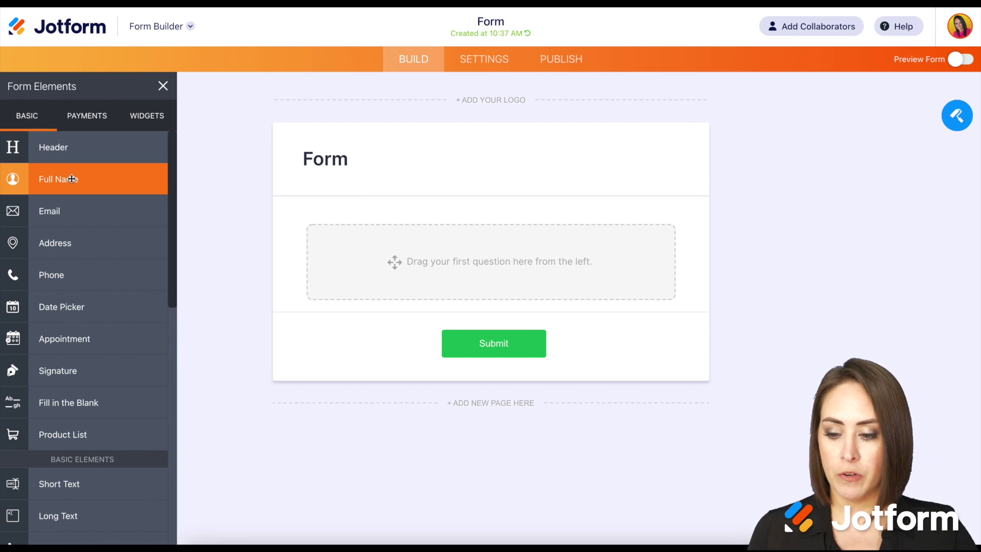
- Add Full Name, Email and a dropdown labelled 'Number of guests'
click(71, 178)
click(69, 209)
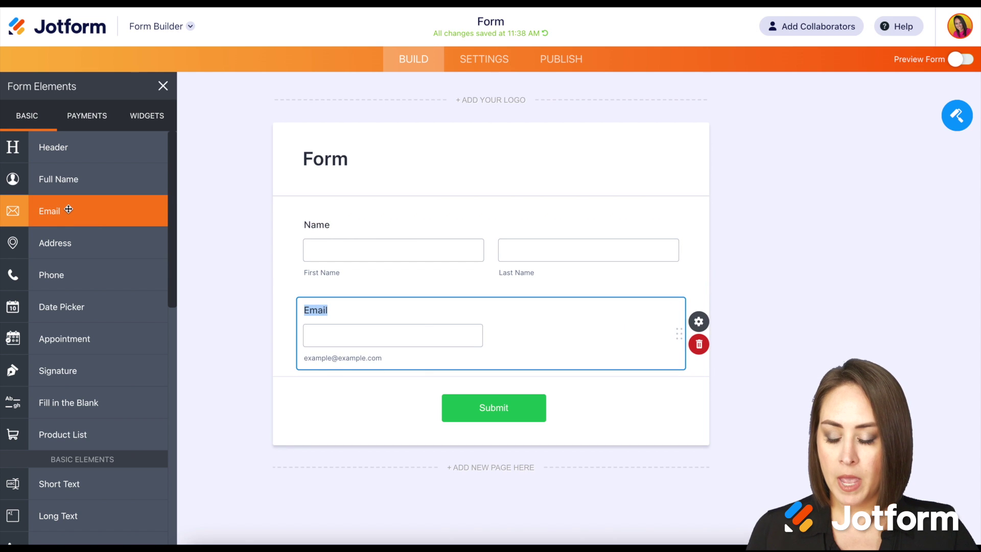
scroll(68, 208, down, 5)
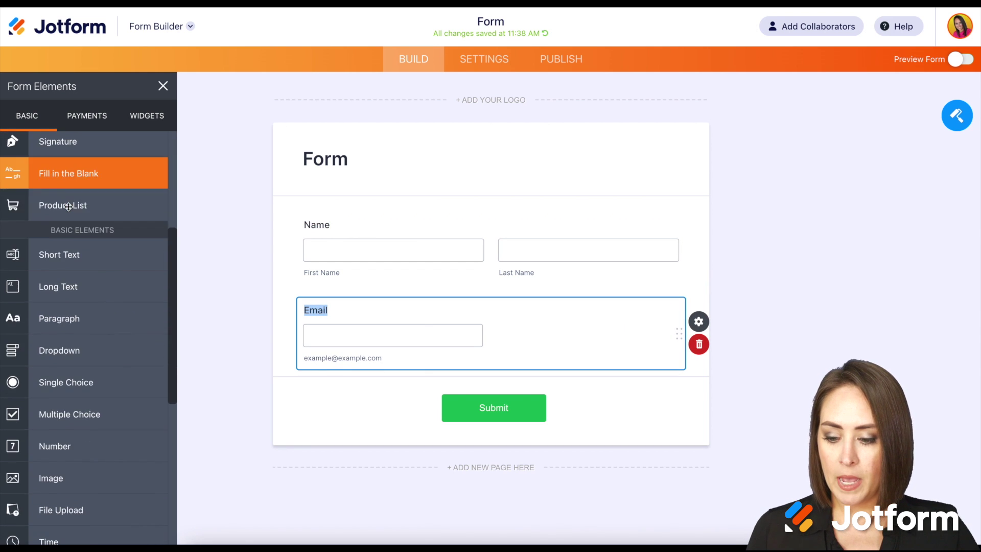
click(61, 350)
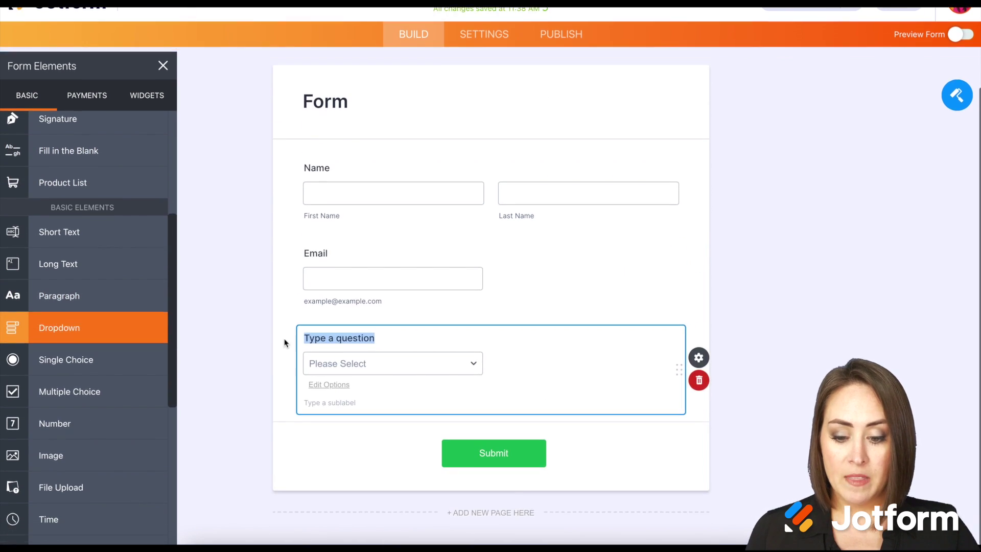
text(Number )
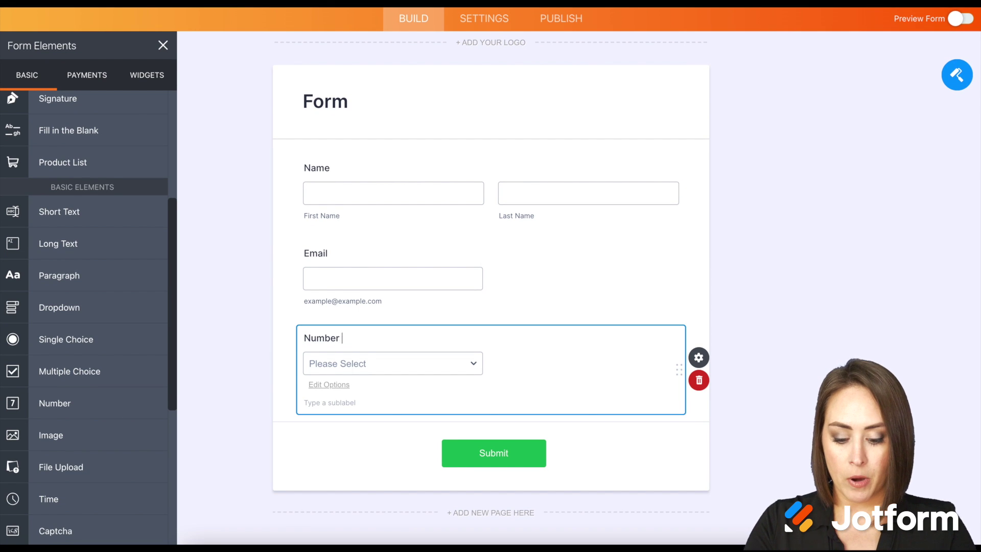
text(of guests)
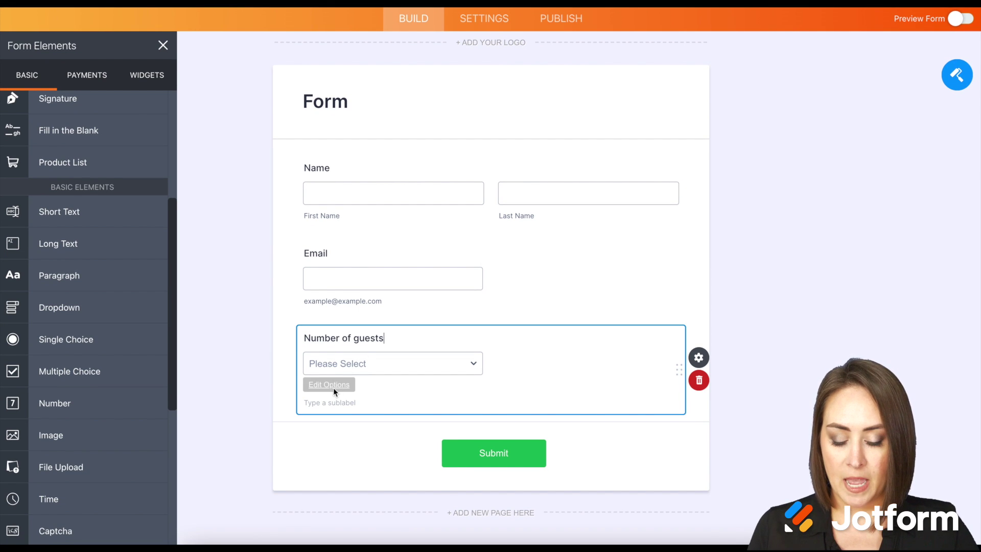
- Give the Number of guests dropdown the options 0, 1, 2 and 3
click(333, 385)
text(0 )
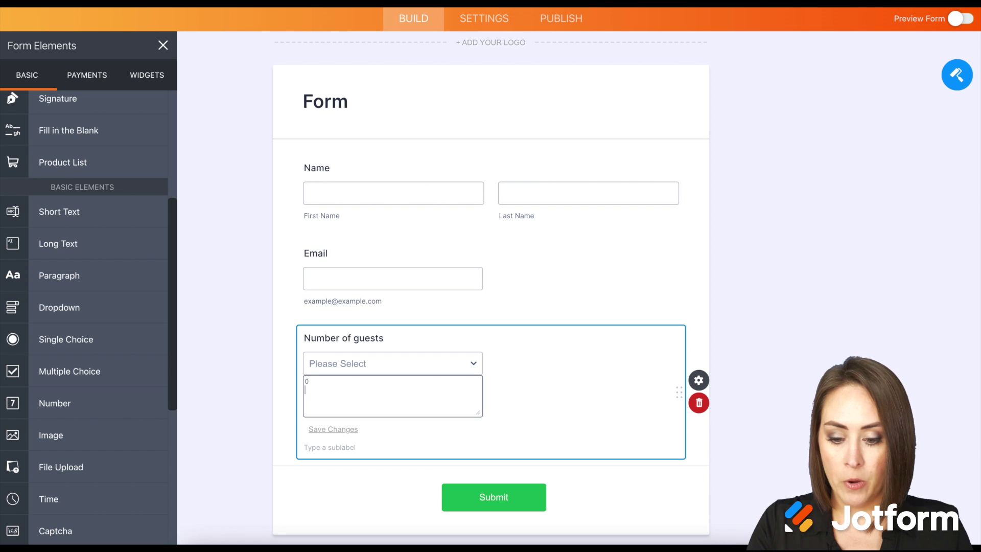
text(1)
key(Return)
text(2 )
text(3)
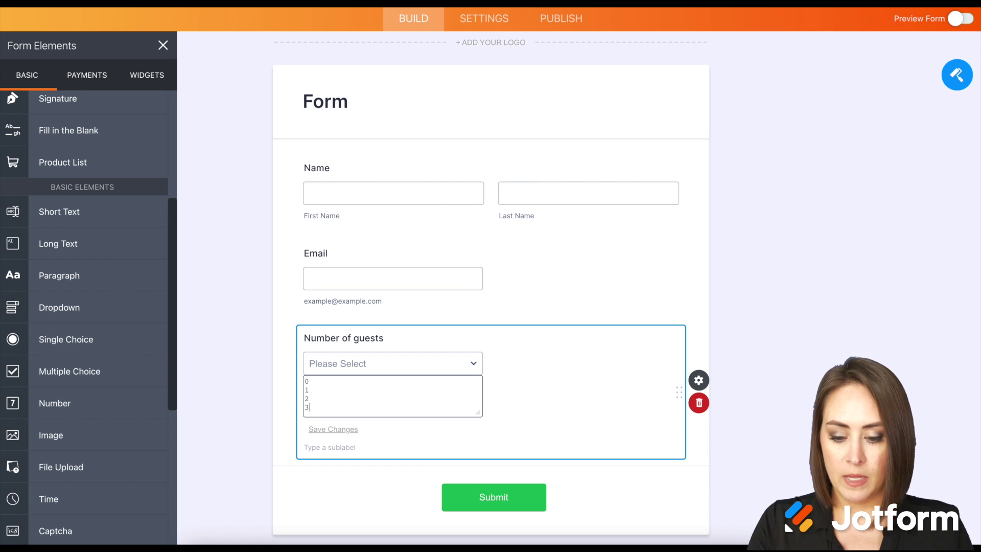
click(334, 430)
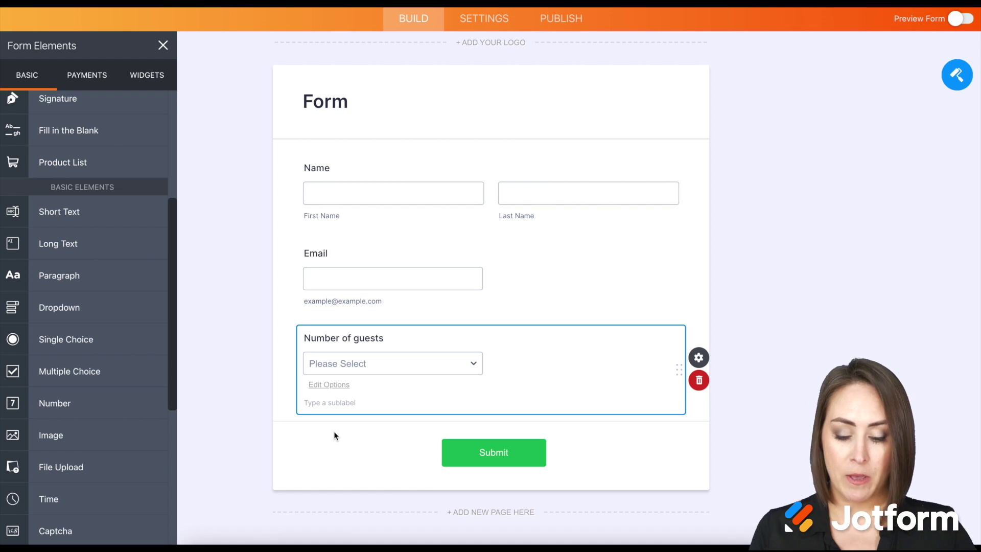
- Add a second Full Name and Email field below Number of guests
scroll(113, 248, up, 5)
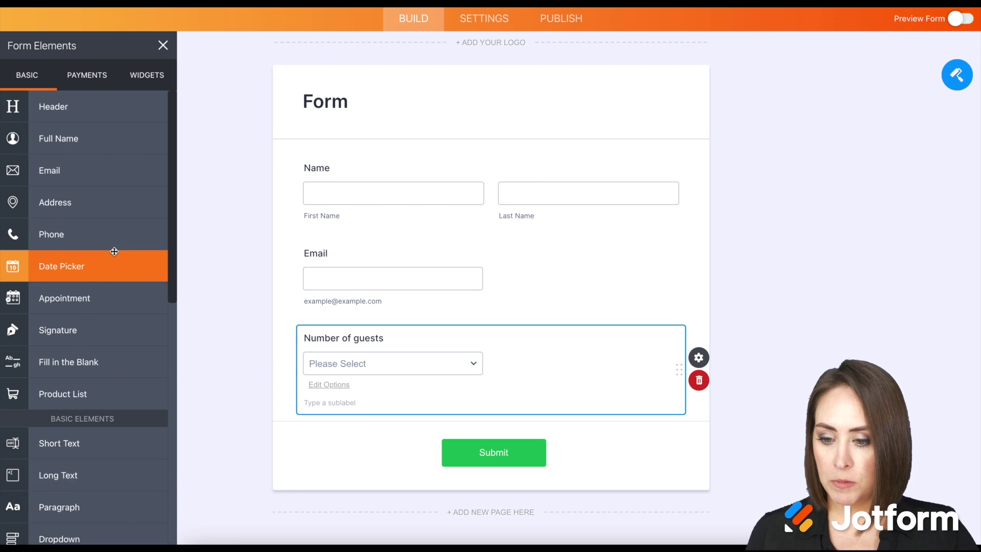
click(82, 138)
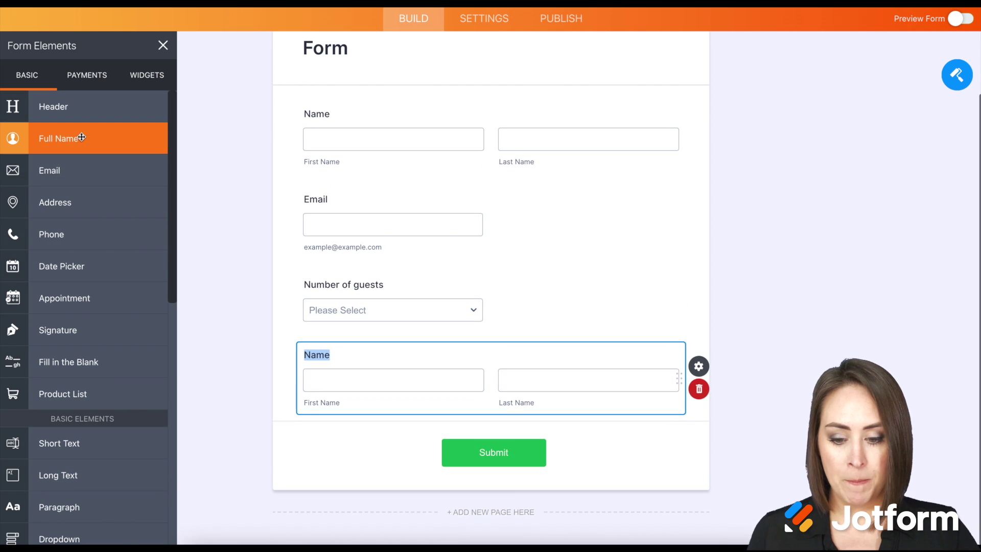
click(77, 172)
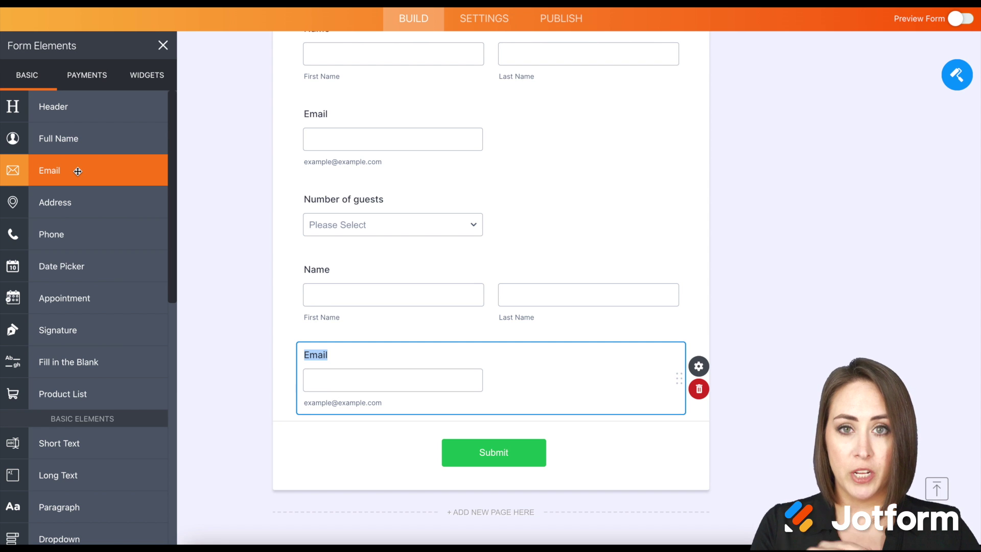
- Insert a collapsible section titled 'Guest 1' above them and relabel the new name field 'Guest 1'
scroll(84, 268, down, 10)
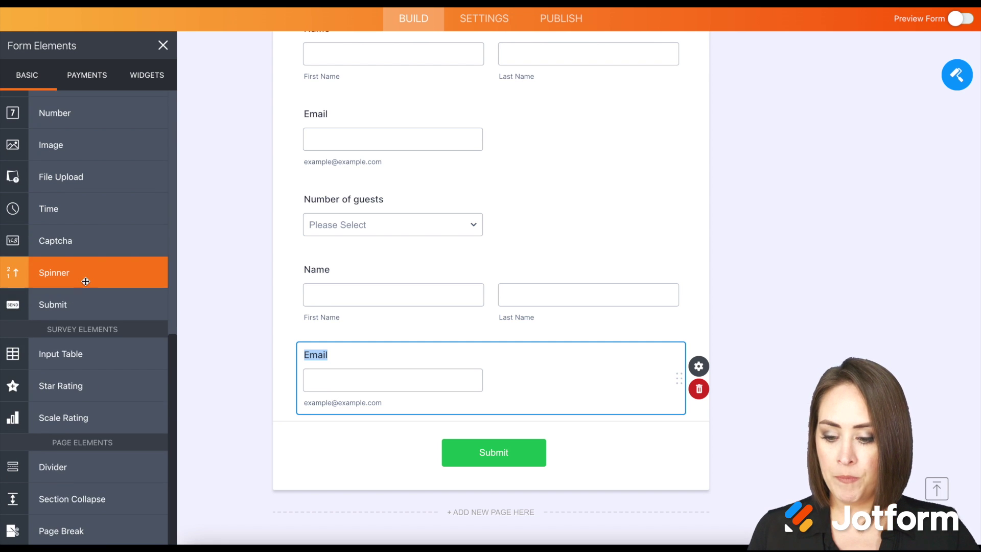
drag(84, 487, 448, 275)
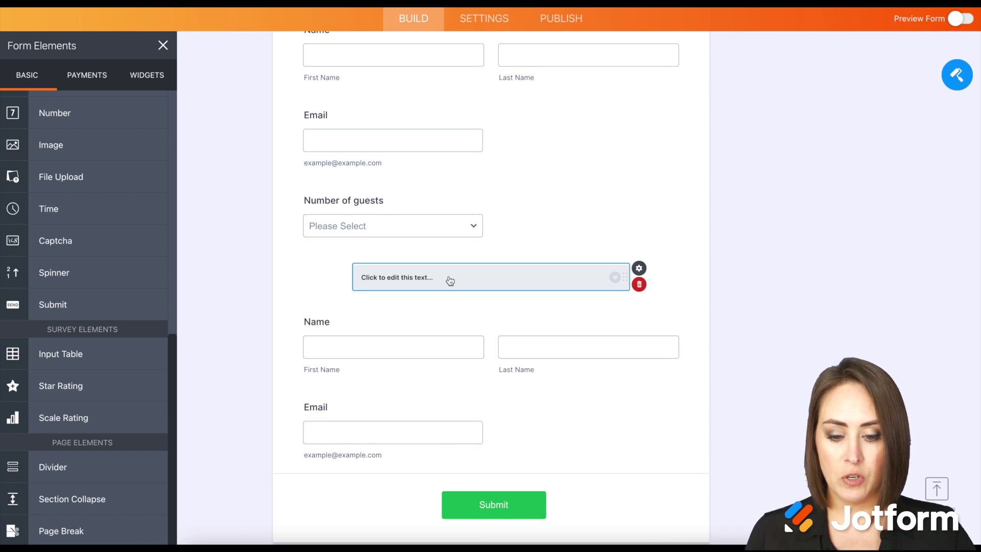
click(389, 288)
text(Guest 1)
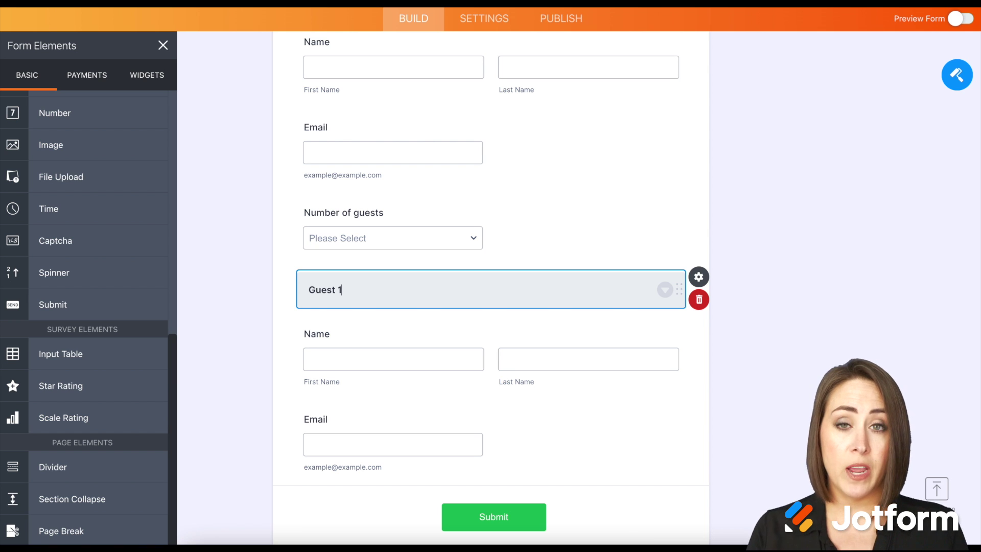
click(322, 335)
text(Guest 1)
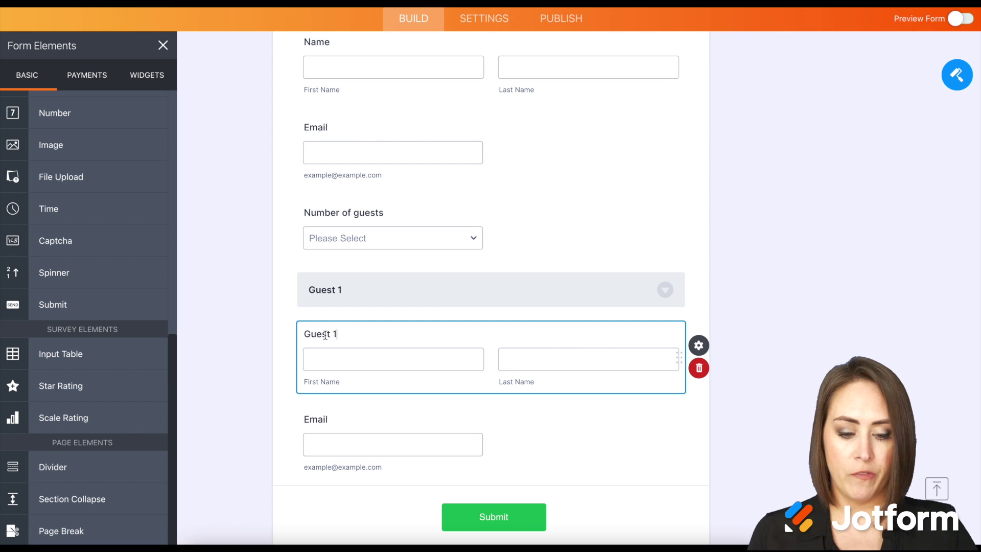
click(401, 299)
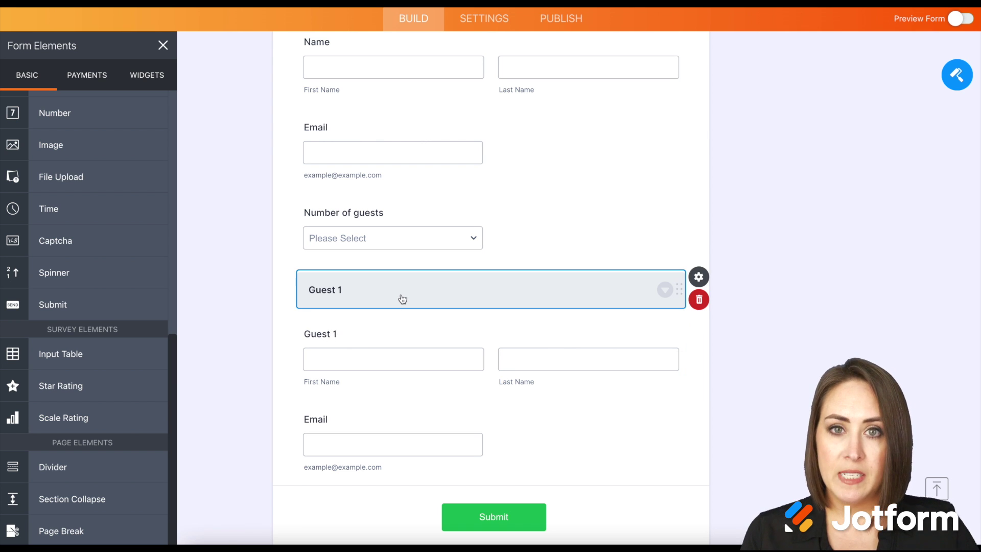
- Set the Guest 1 section's Section Visibility to Visible in its properties
click(703, 280)
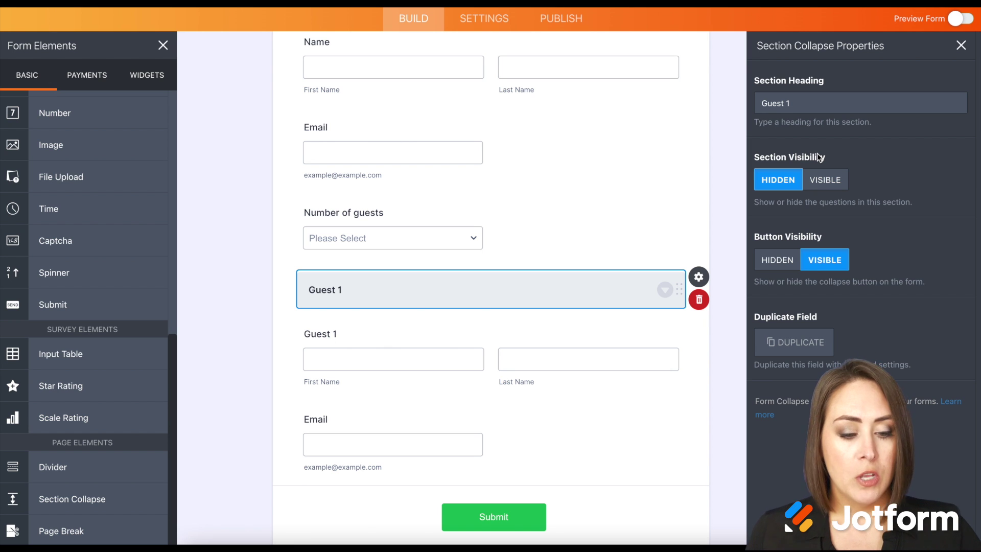
click(824, 182)
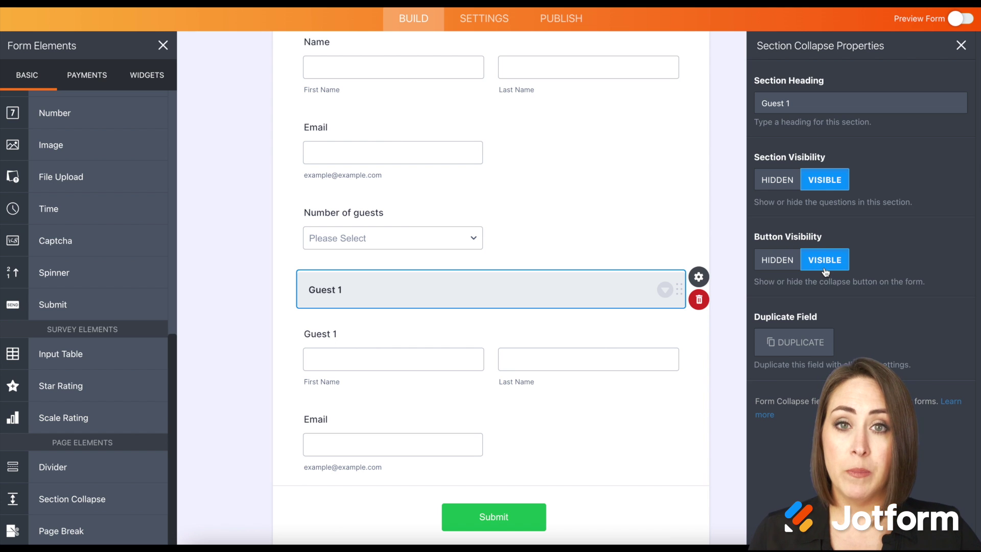
click(959, 23)
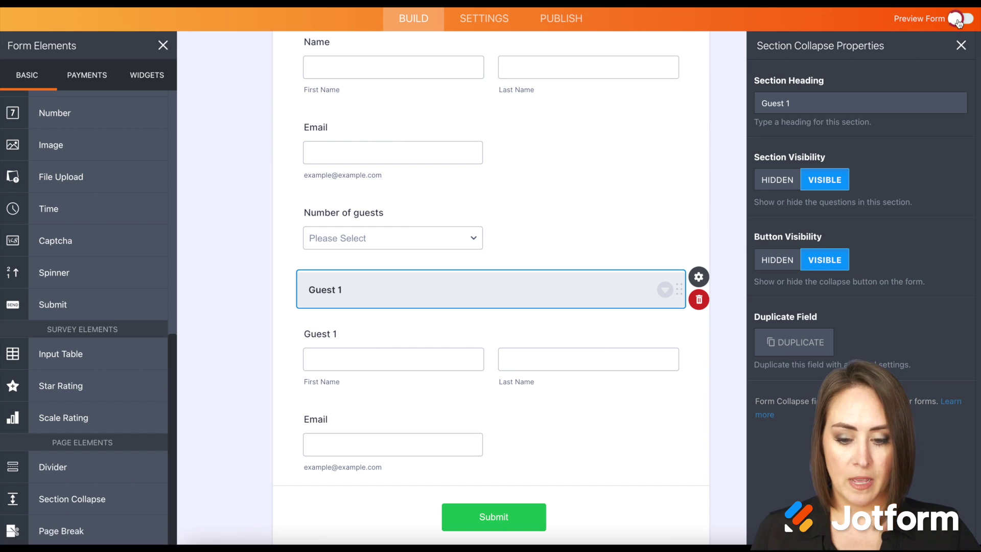
scroll(833, 284, down, 3)
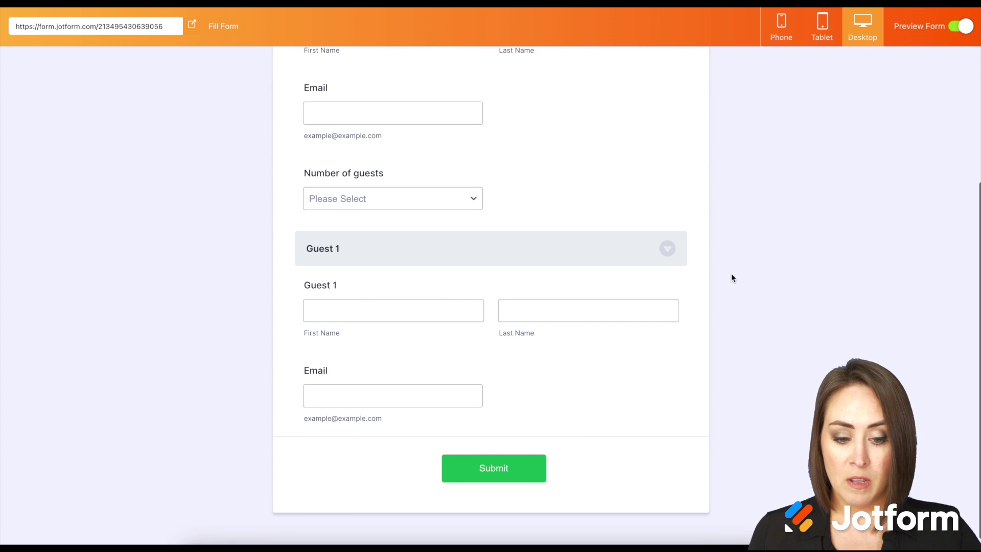
click(669, 248)
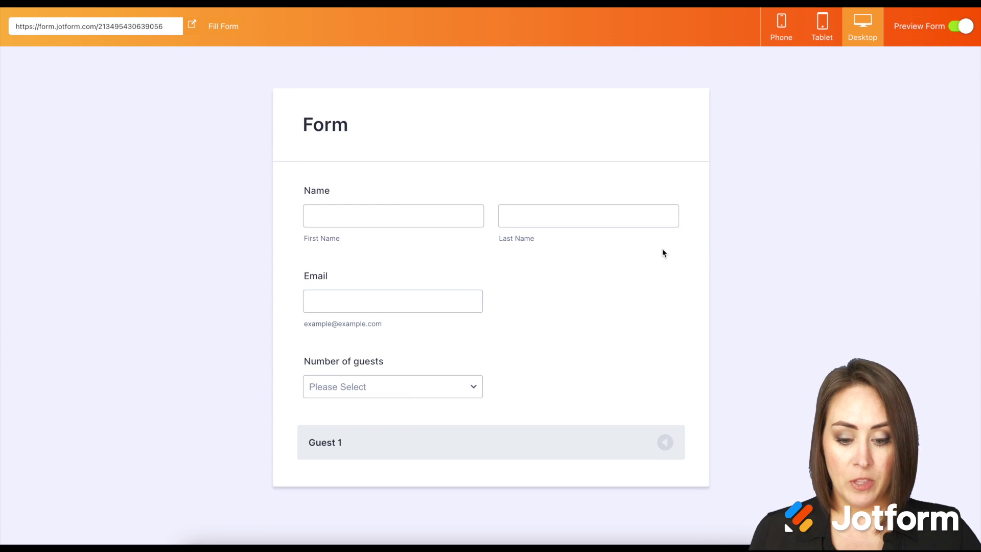
click(665, 442)
scroll(664, 439, down, 4)
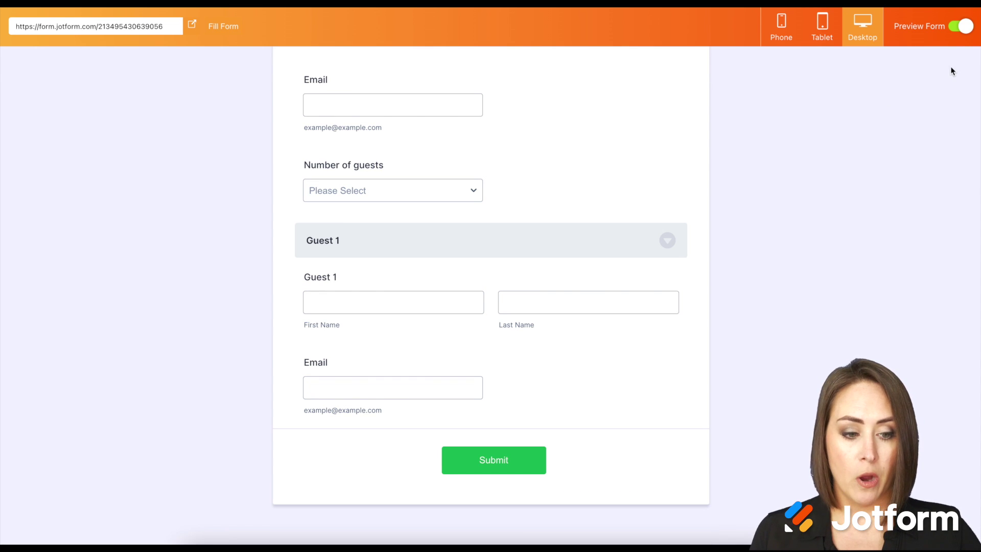
click(959, 30)
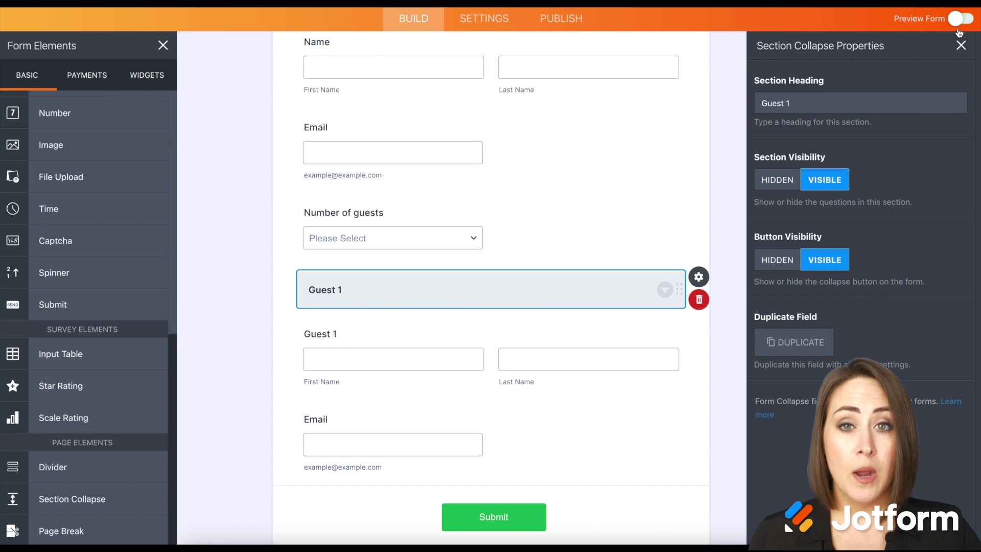
- Hide Guest 1's questions and collapse button, then duplicate it below as a 'Guest 2' section
click(783, 182)
click(777, 260)
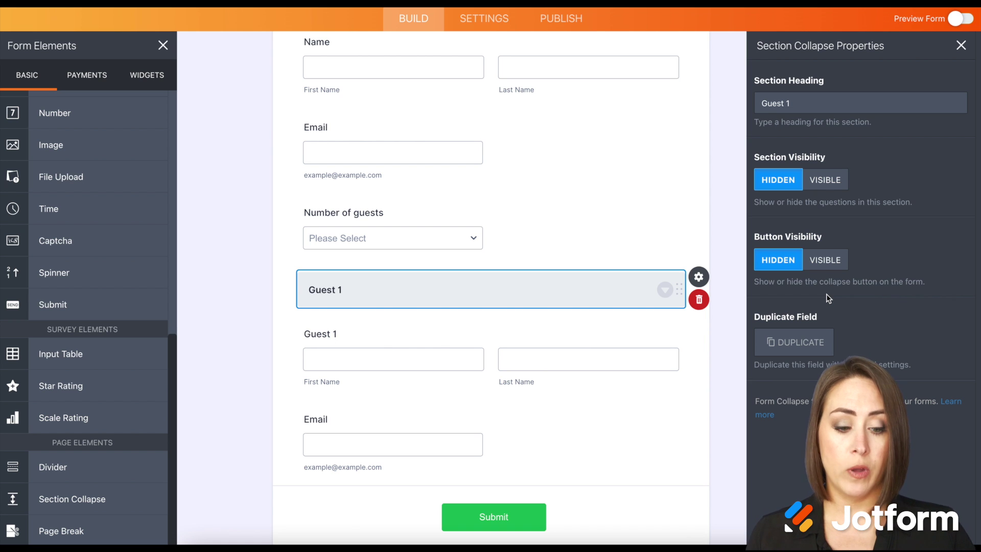
click(800, 343)
drag(611, 289, 606, 471)
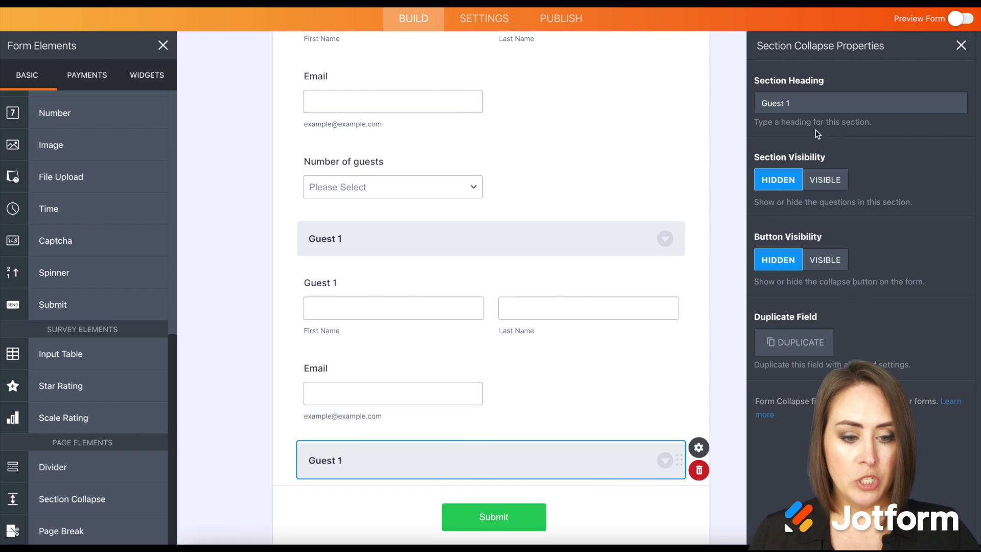
click(799, 103)
key(BackSpace)
text(2)
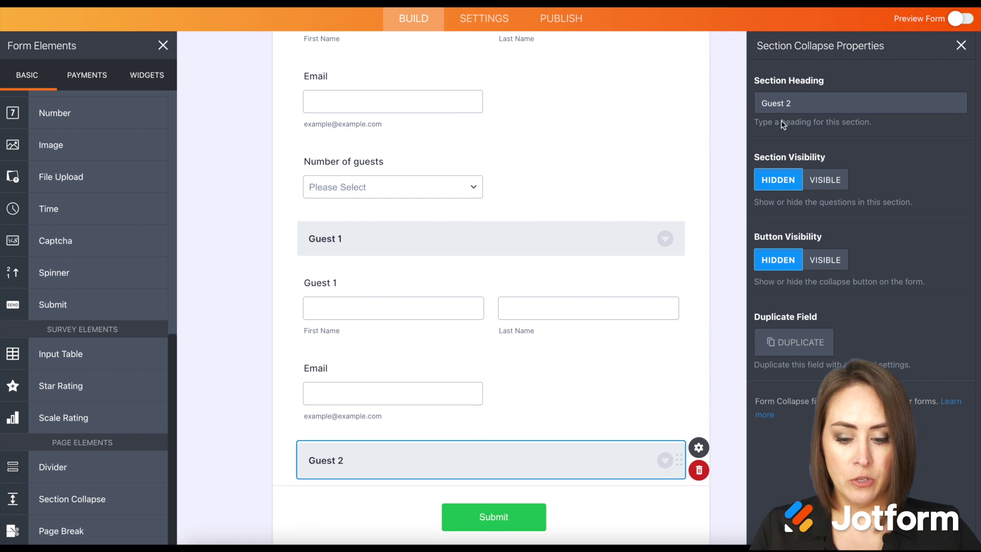
- Add Full Name and Email under Guest 2 and relabel the name field 'Guest 2'
scroll(65, 176, up, 3)
scroll(64, 176, up, 5)
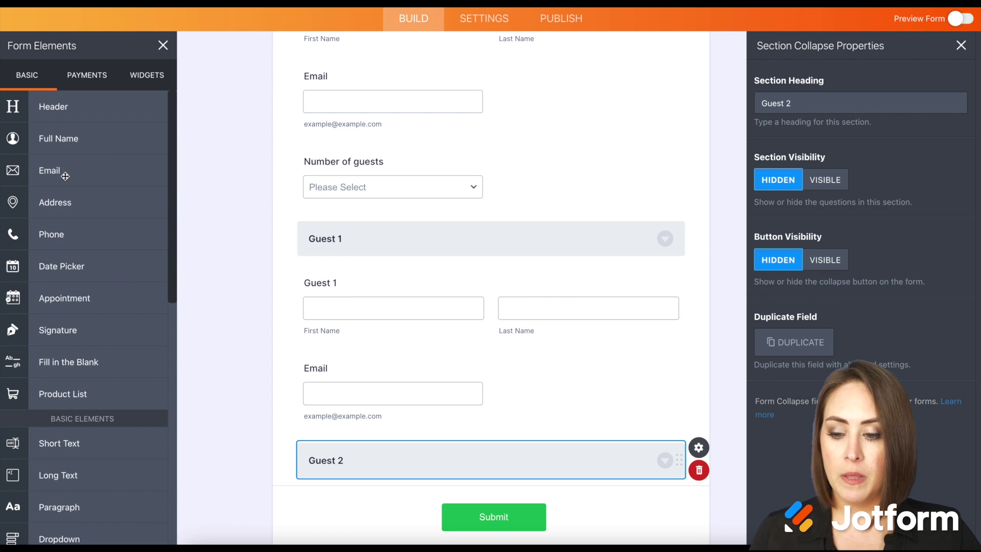
click(61, 145)
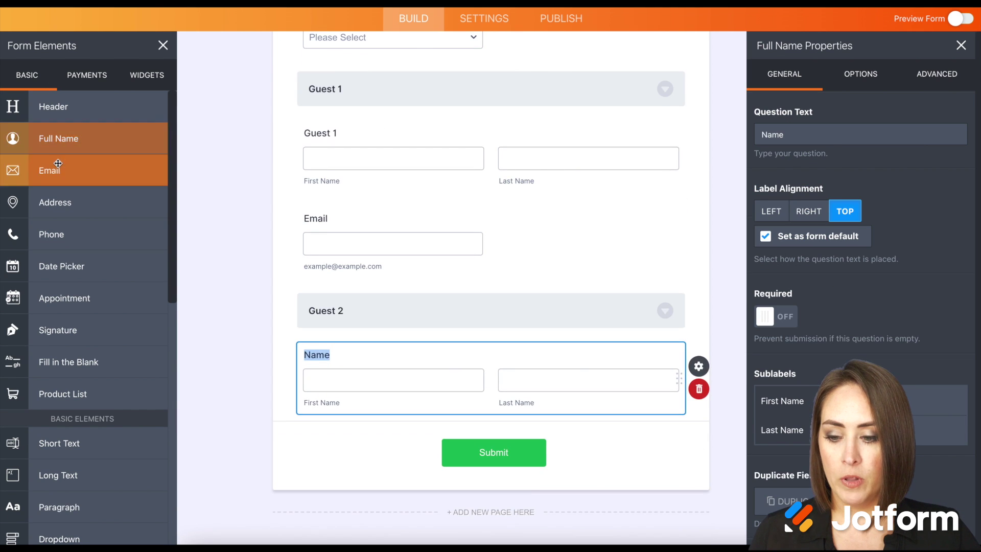
click(54, 166)
double_click(307, 264)
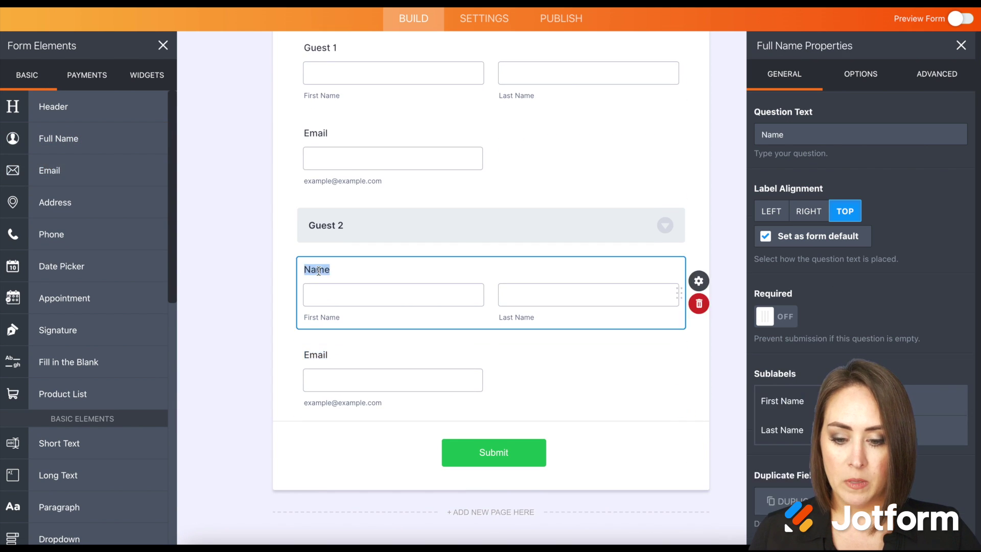
text(Guest 2)
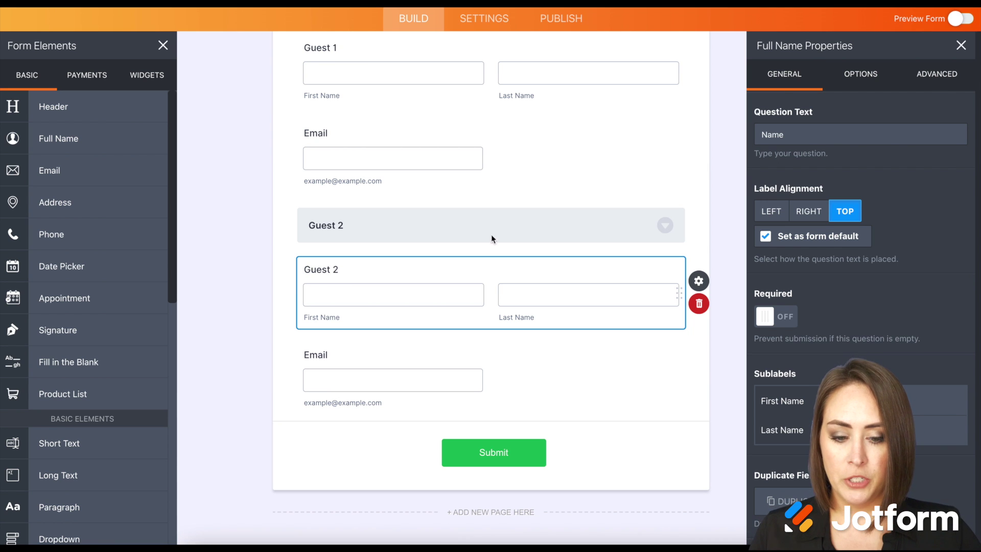
- Duplicate the Guest 2 header to the form's end as 'Guest 3' and add a Name field under it
click(524, 223)
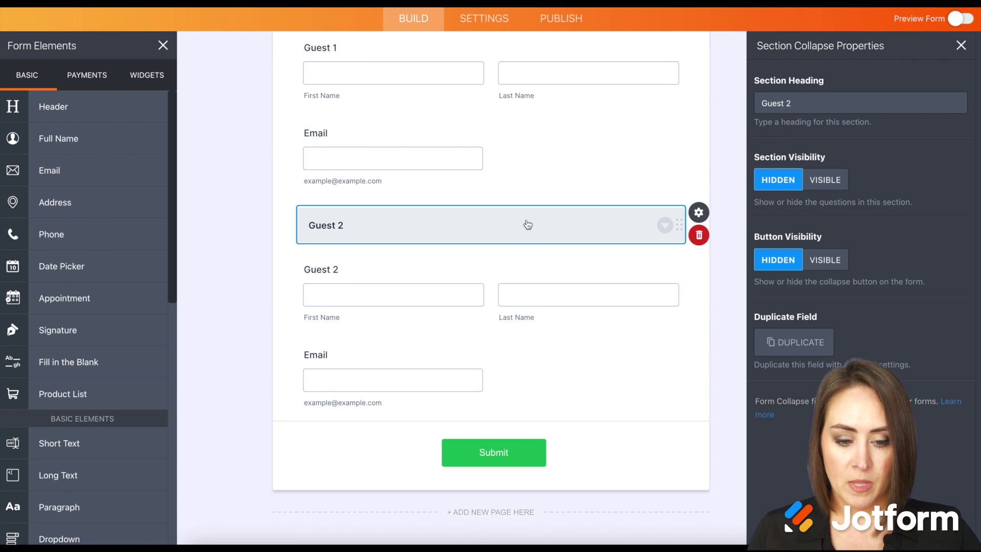
click(777, 341)
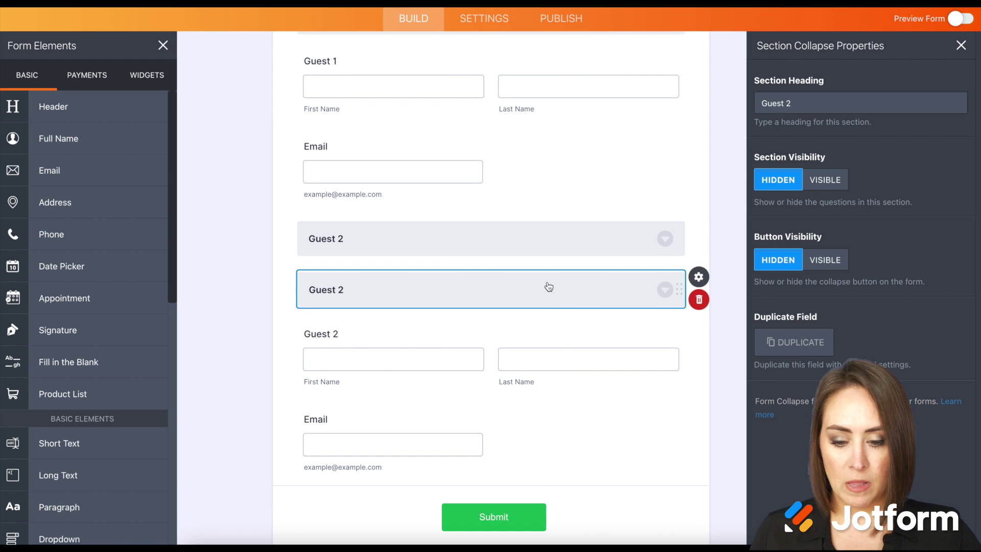
drag(547, 286, 536, 357)
click(795, 102)
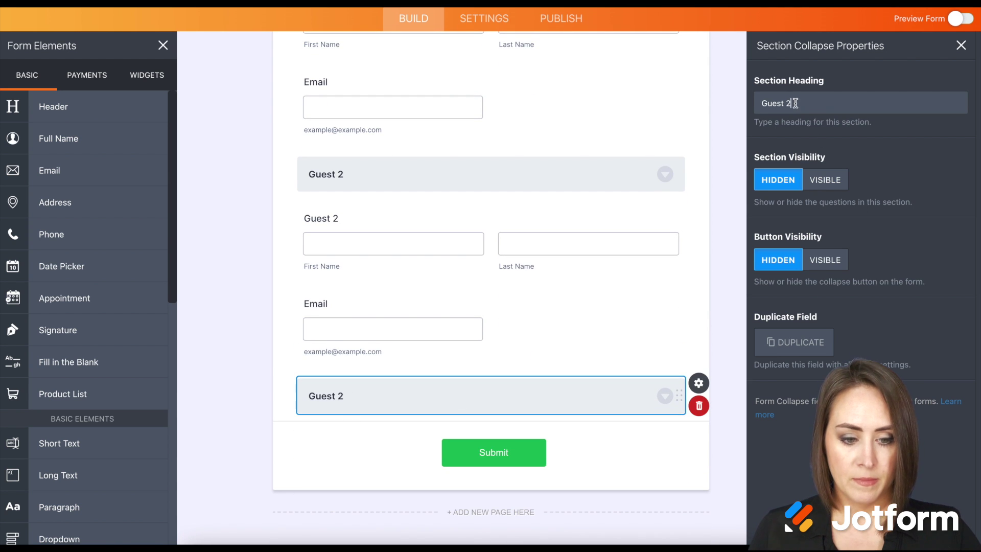
key(BackSpace)
text(3)
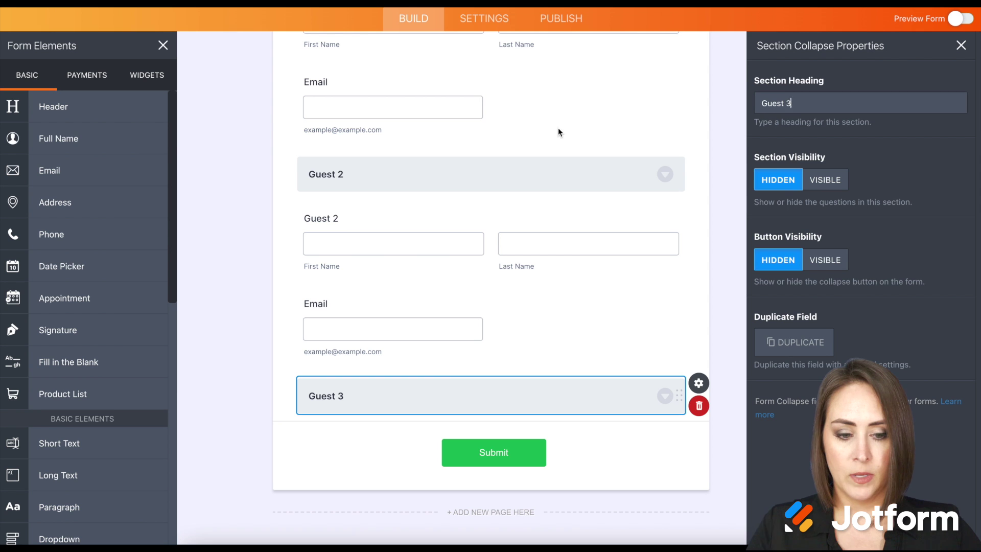
click(89, 145)
- Add an Email field below the Guest 3 name field
click(68, 170)
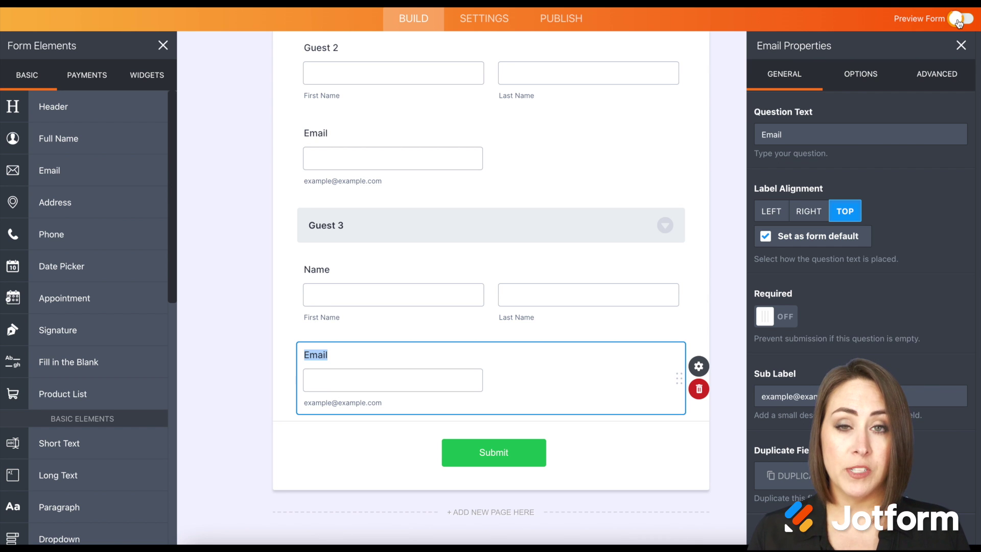
click(960, 21)
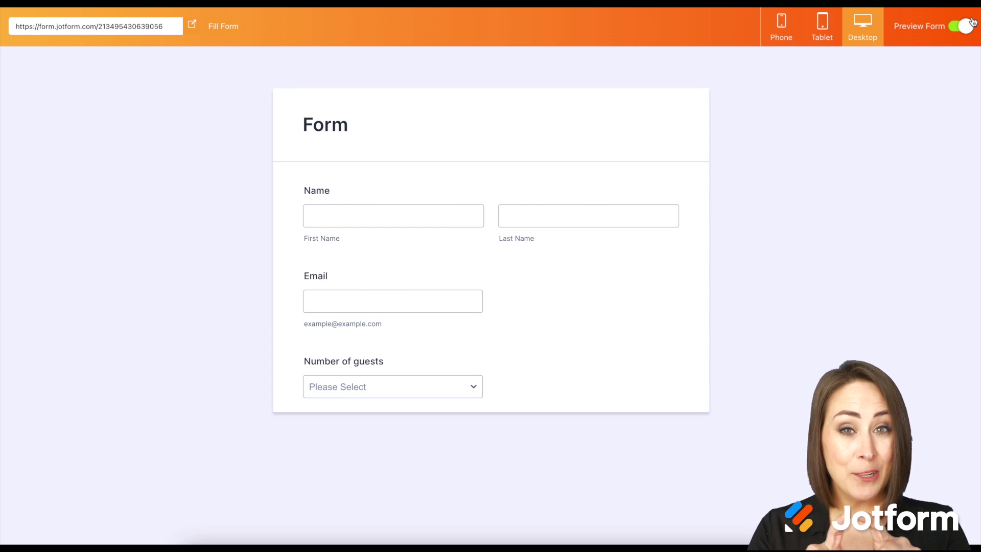
click(972, 22)
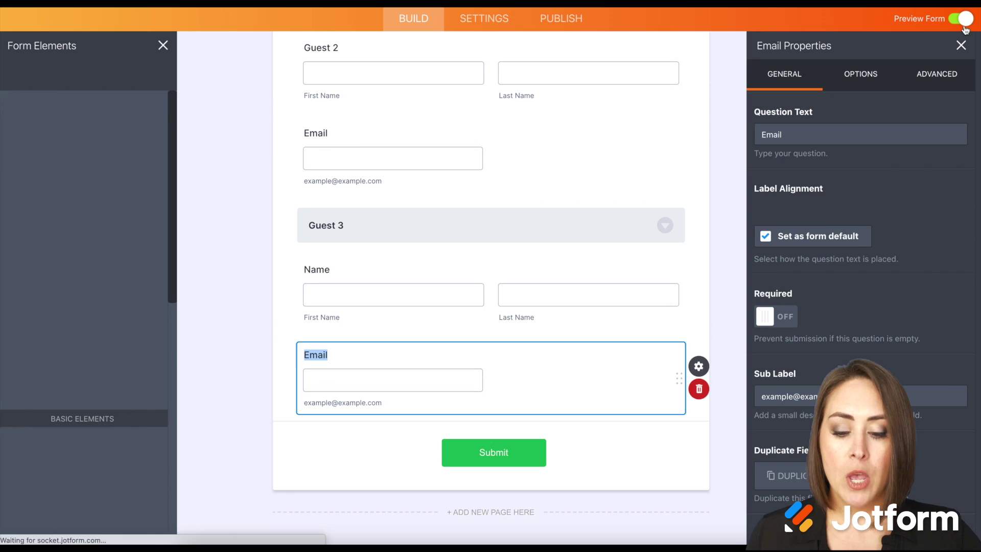
scroll(72, 475, down, 10)
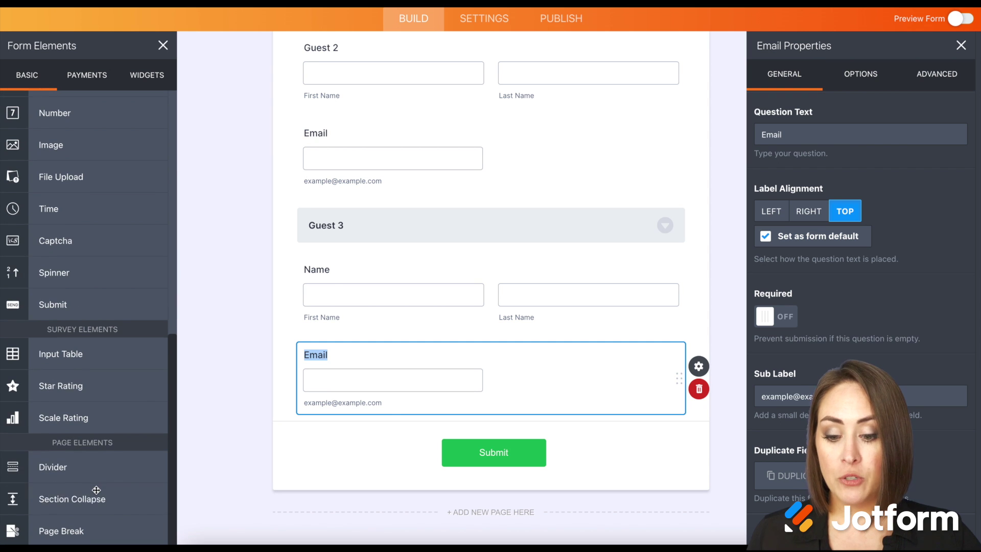
- Place an untitled section break after Guest 3's Email, with collapse button hidden and questions visible
drag(72, 507, 461, 414)
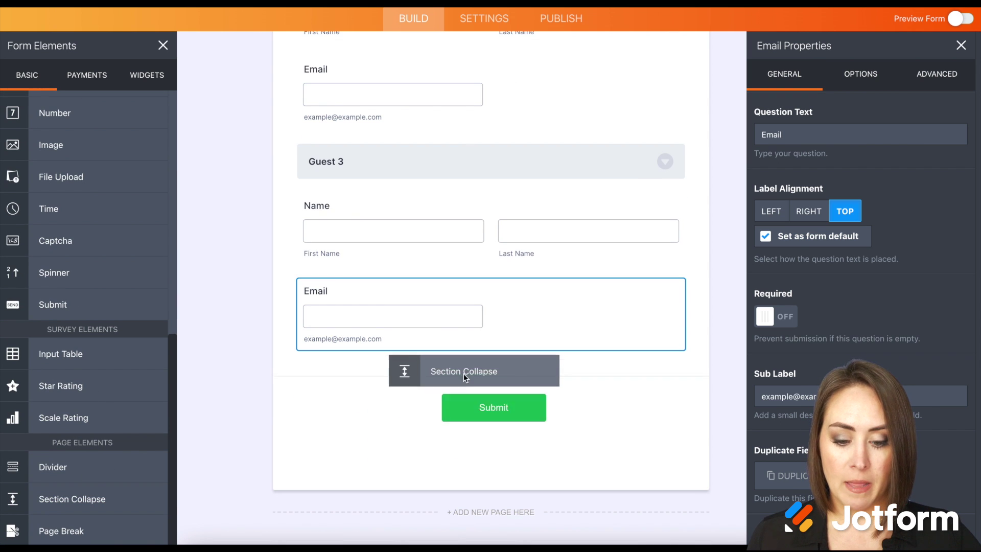
drag(464, 373, 463, 396)
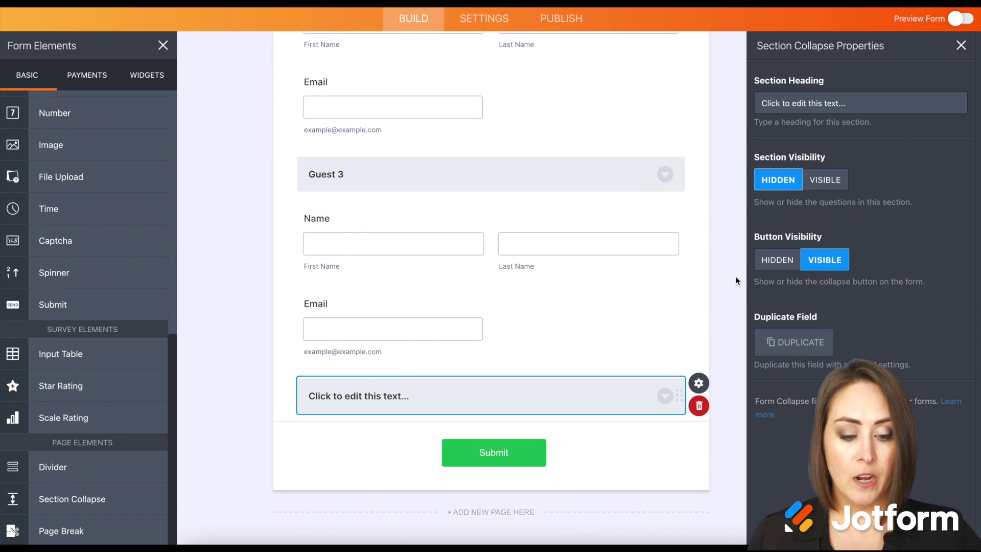
click(778, 262)
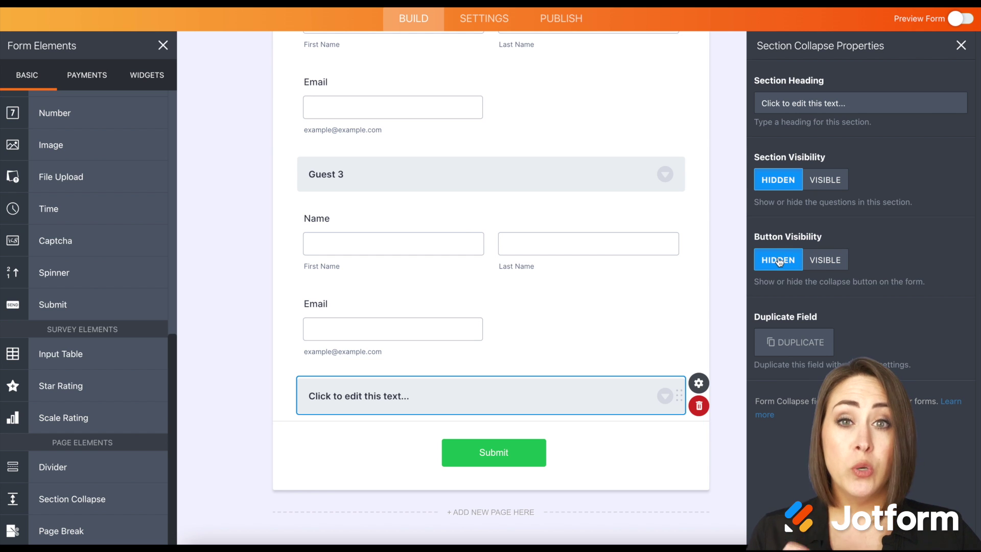
click(836, 188)
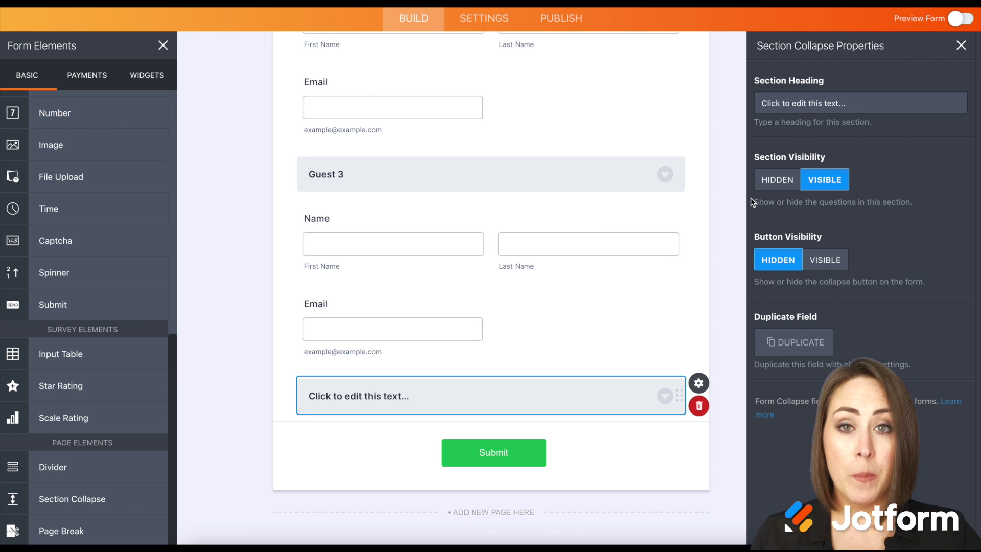
- Start a Show/Hide Field condition: if Number of guests is equal to 1
click(483, 19)
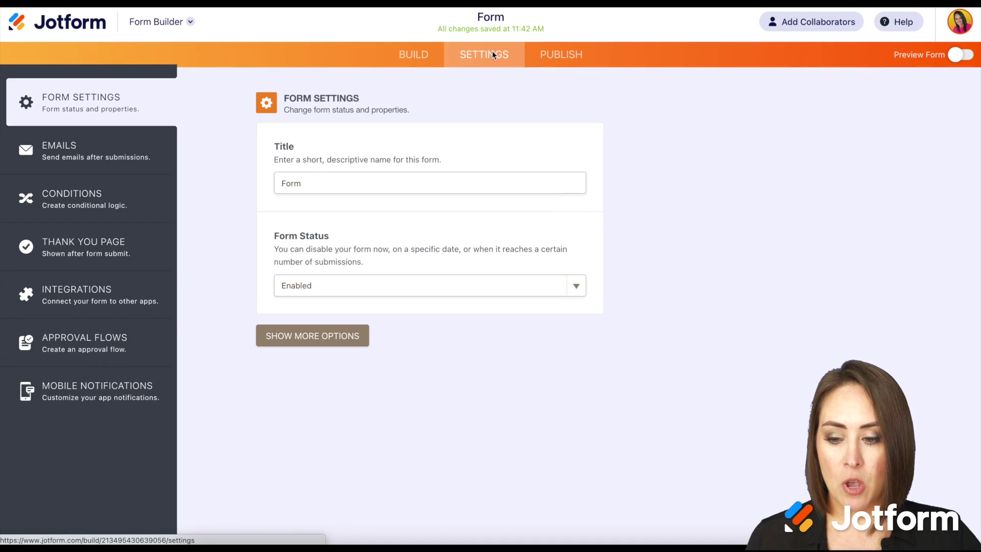
click(65, 207)
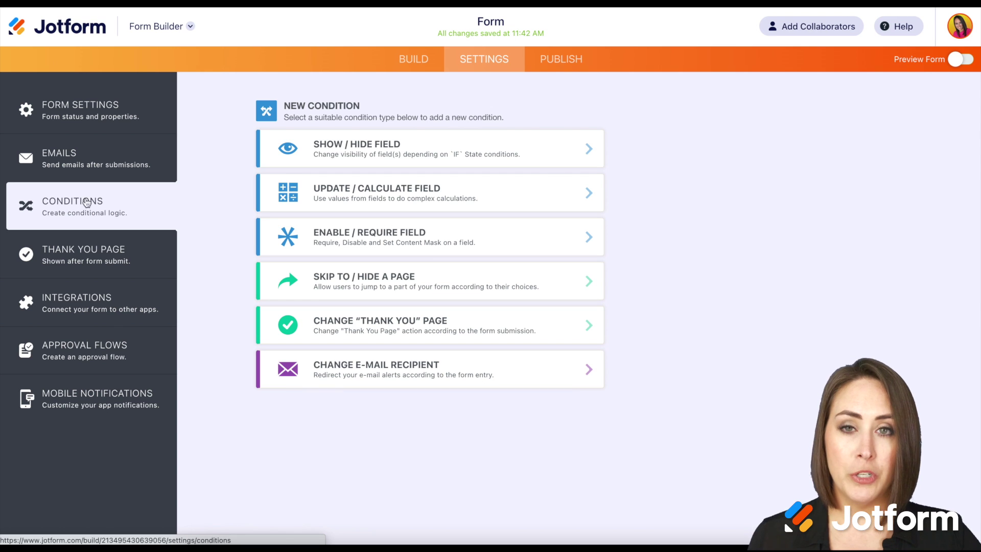
click(465, 147)
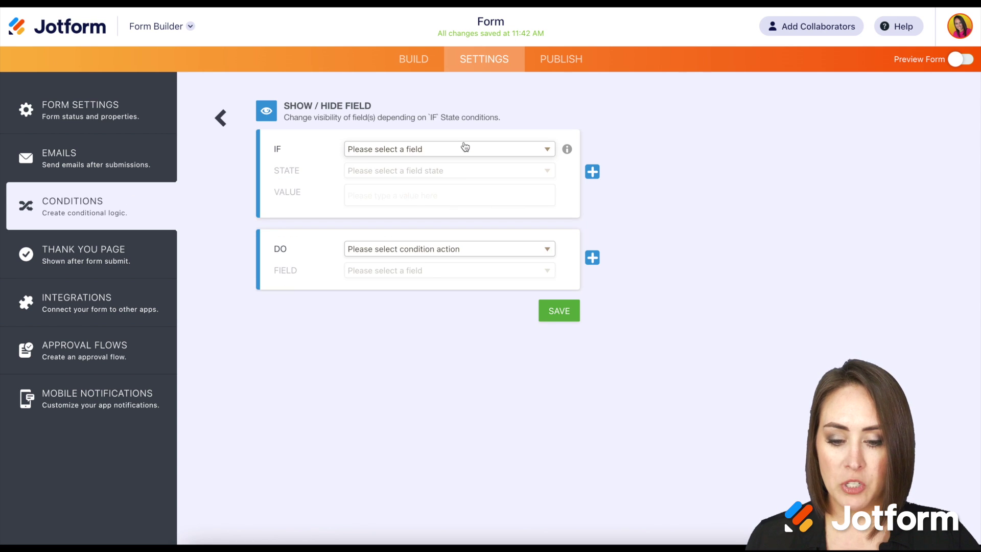
click(461, 149)
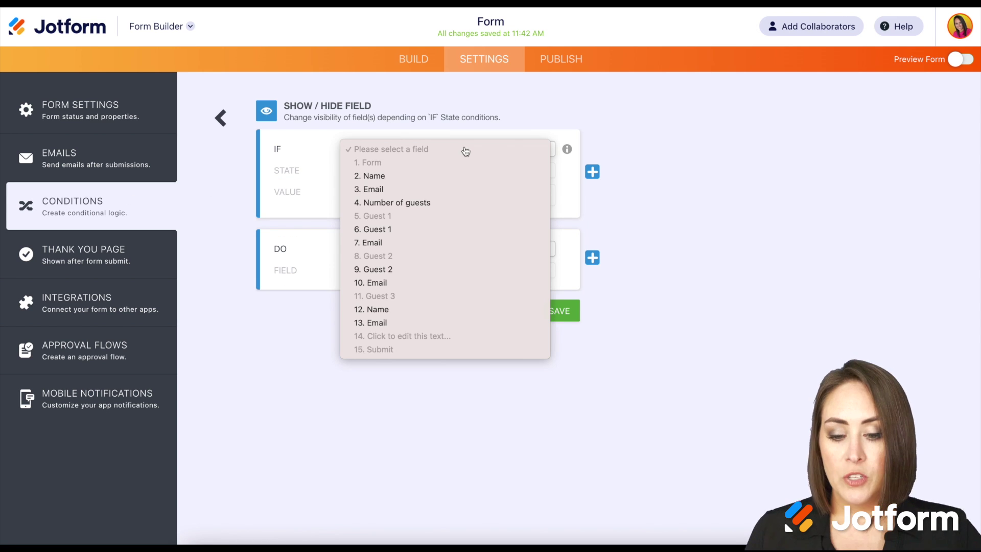
click(438, 205)
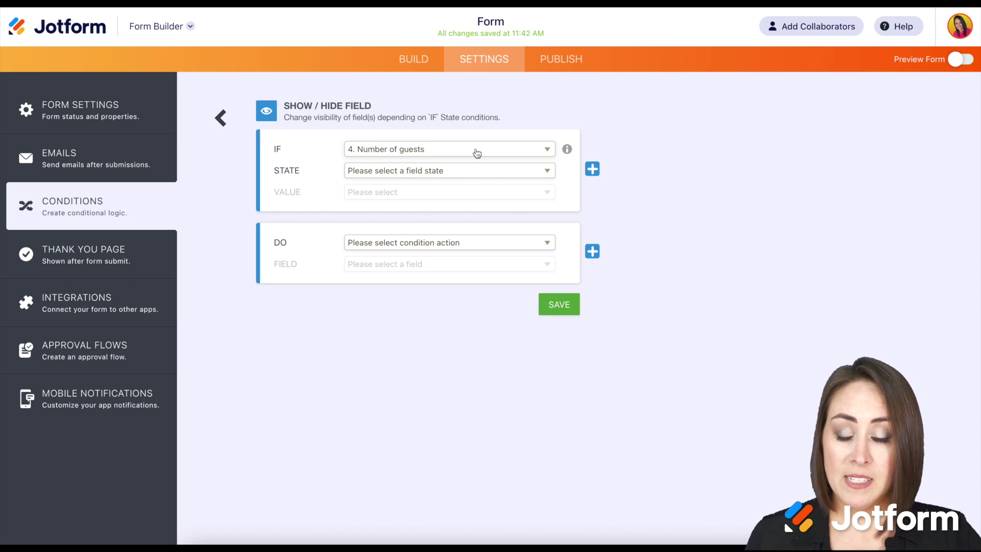
click(474, 171)
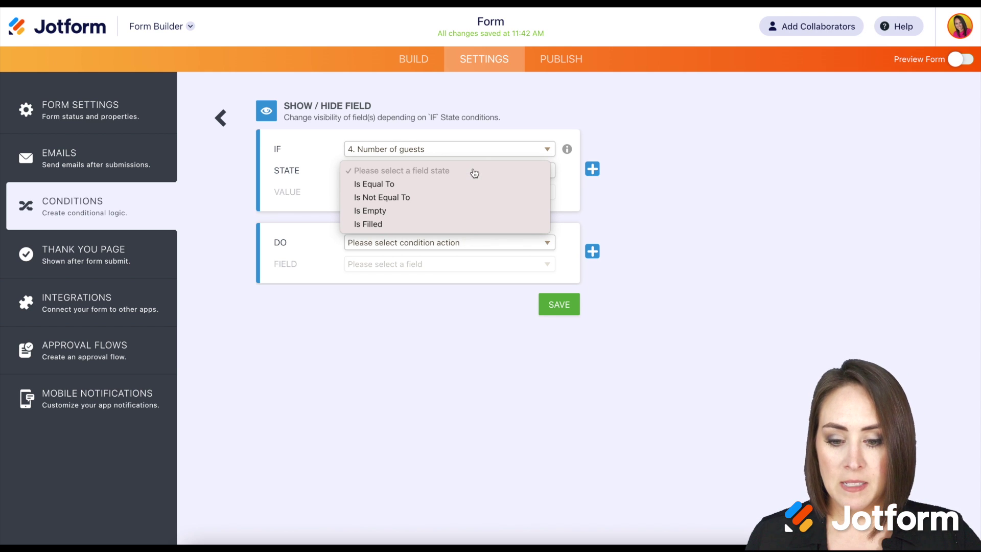
click(468, 185)
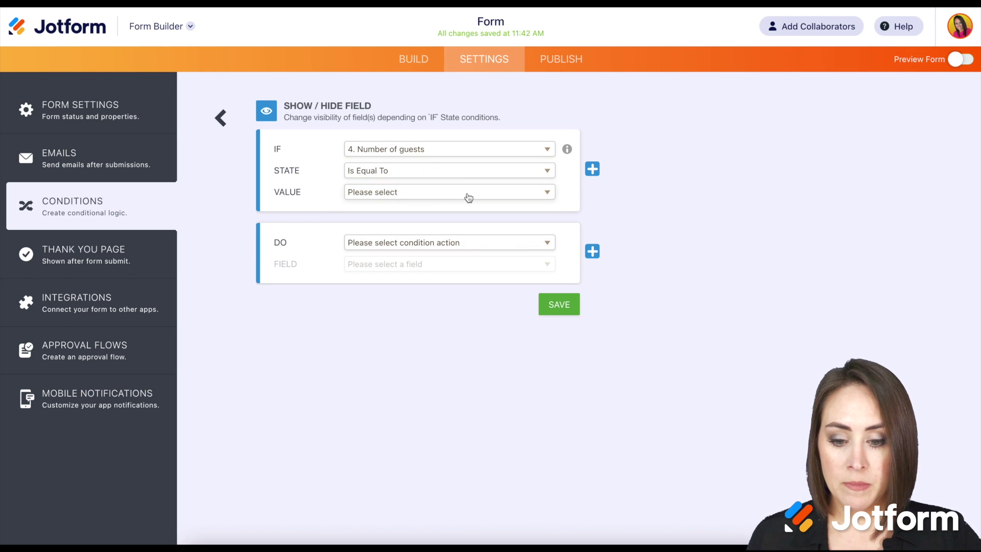
click(469, 198)
click(458, 220)
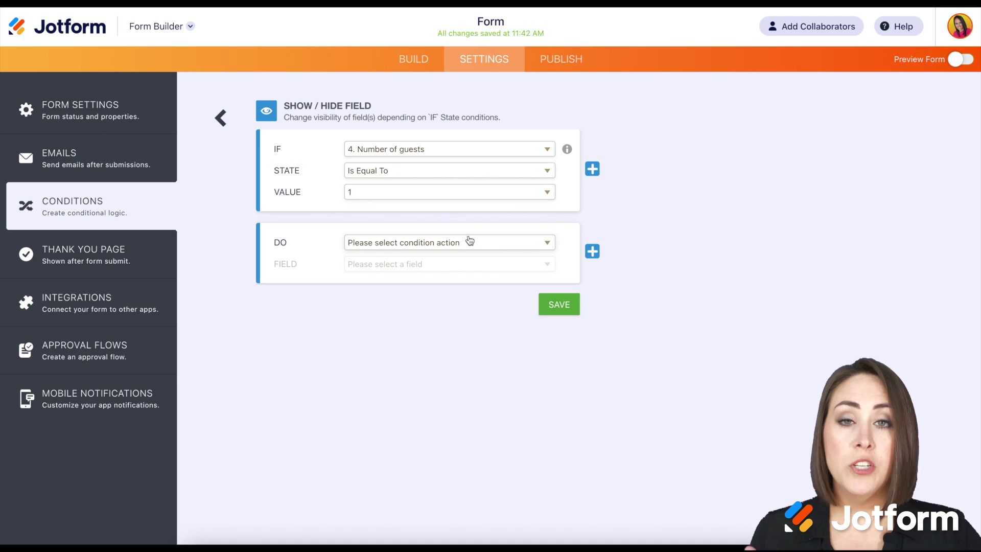
- Make the rule show Guest 1 and its Email field, and save it
click(469, 242)
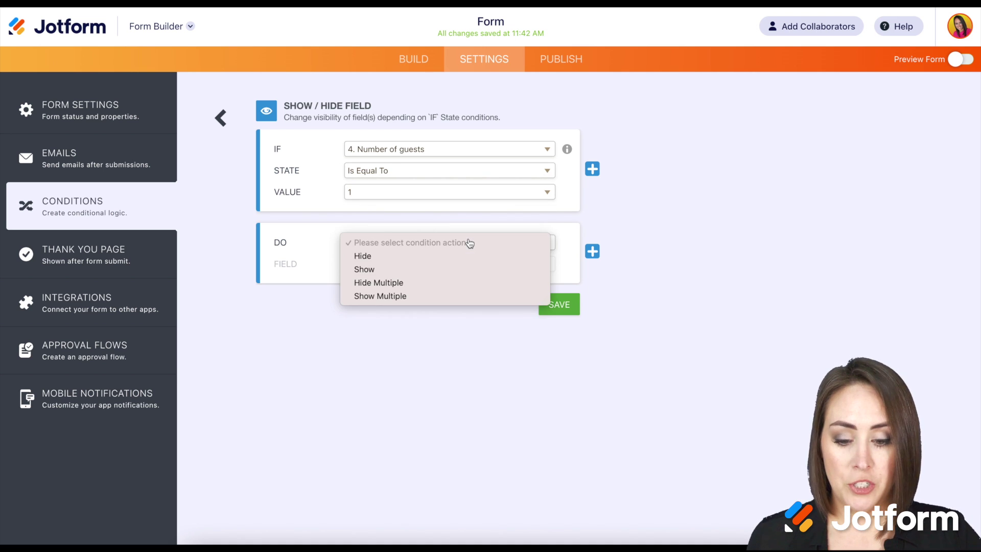
click(458, 302)
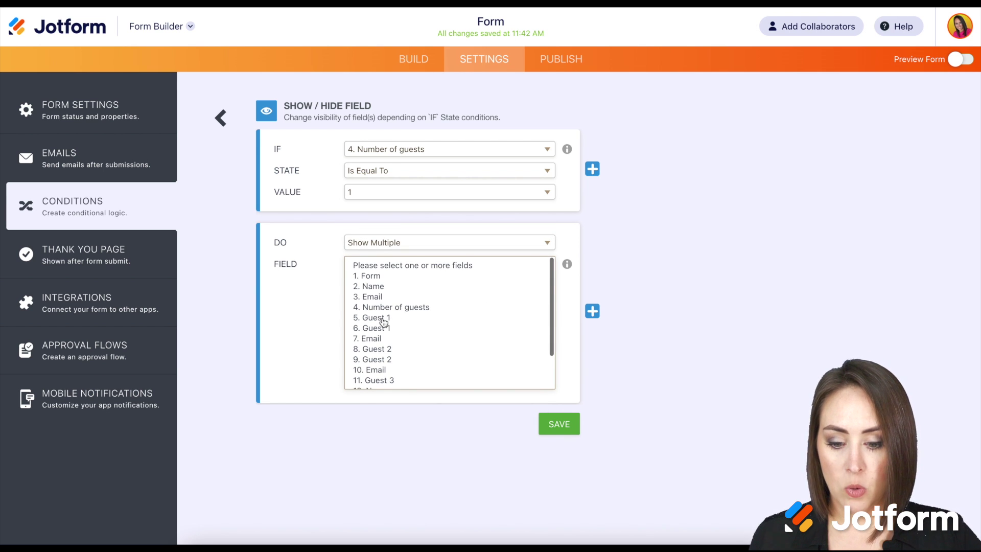
drag(382, 328, 380, 343)
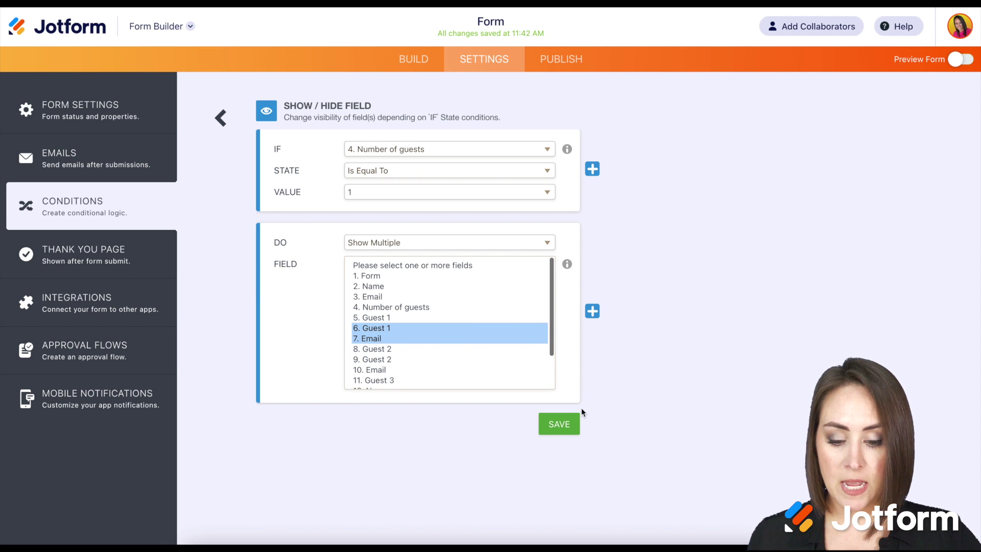
click(560, 428)
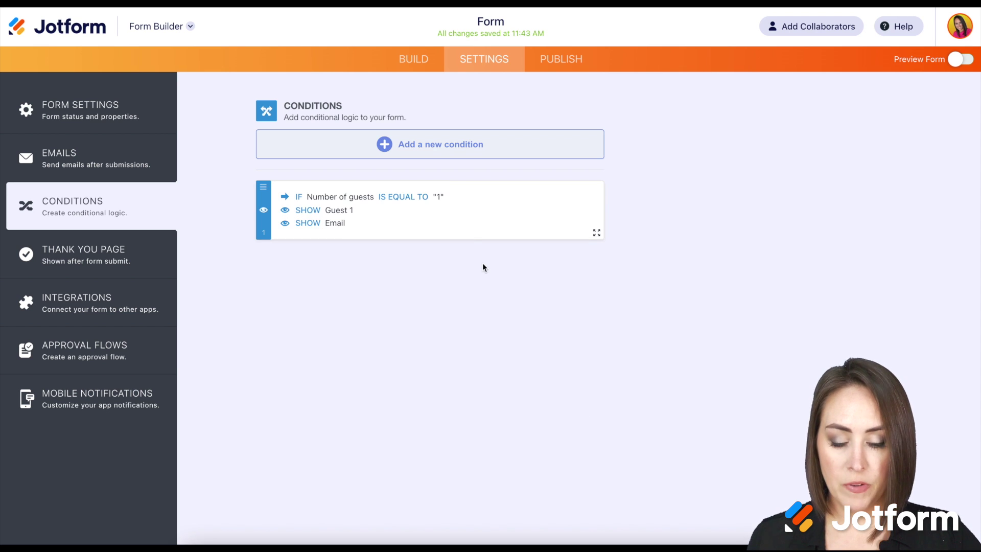
- Add a second Show/Hide Field condition: if Number of guests is equal to 2
click(442, 150)
click(410, 149)
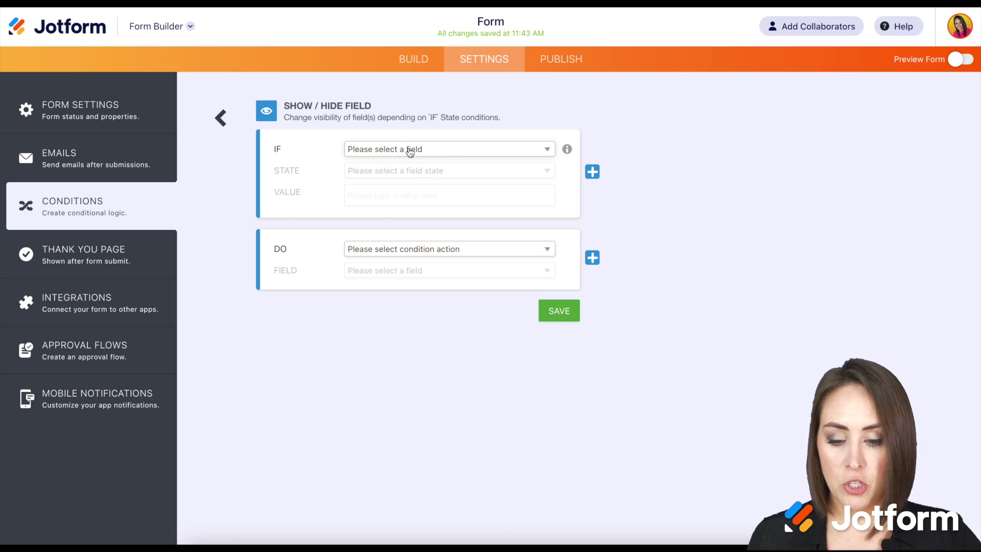
click(411, 149)
click(424, 202)
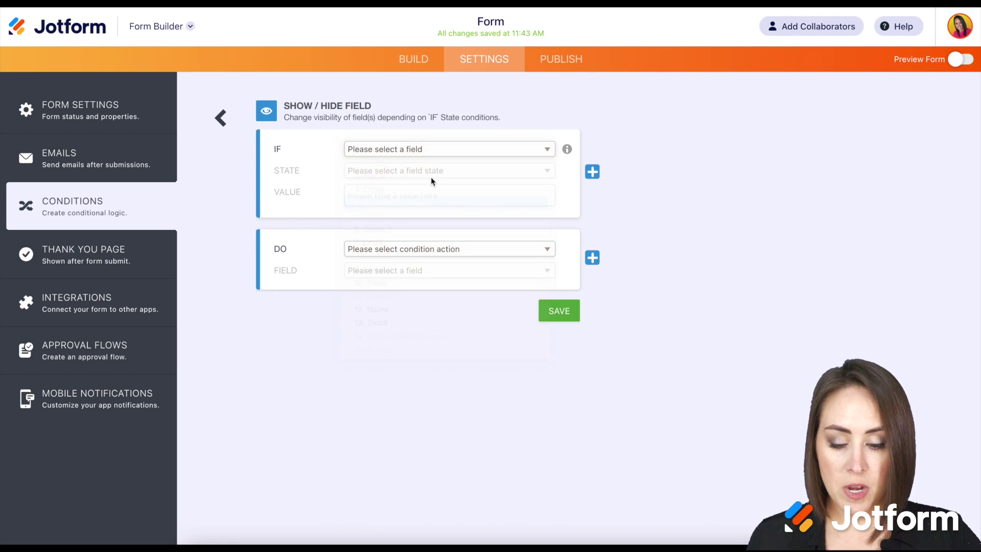
click(431, 171)
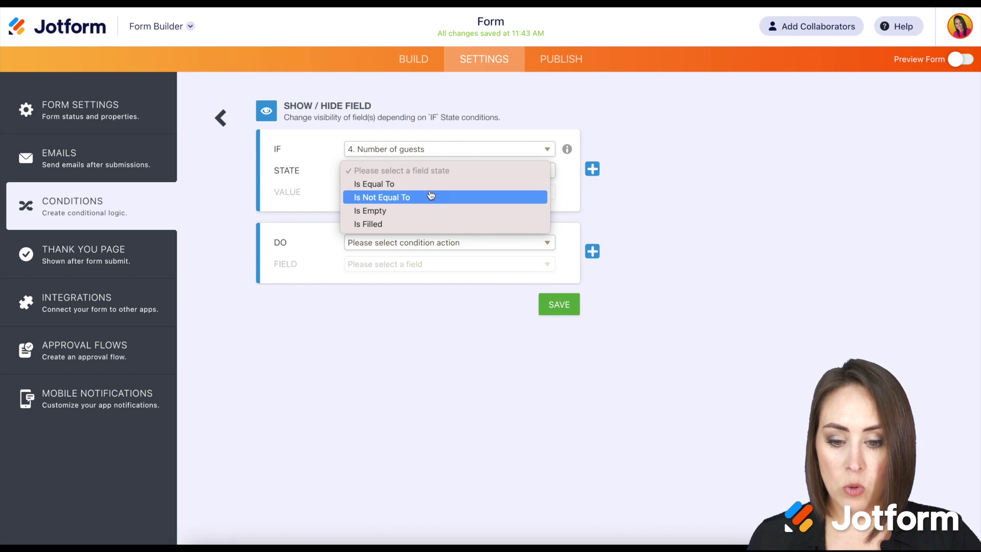
click(429, 185)
click(423, 194)
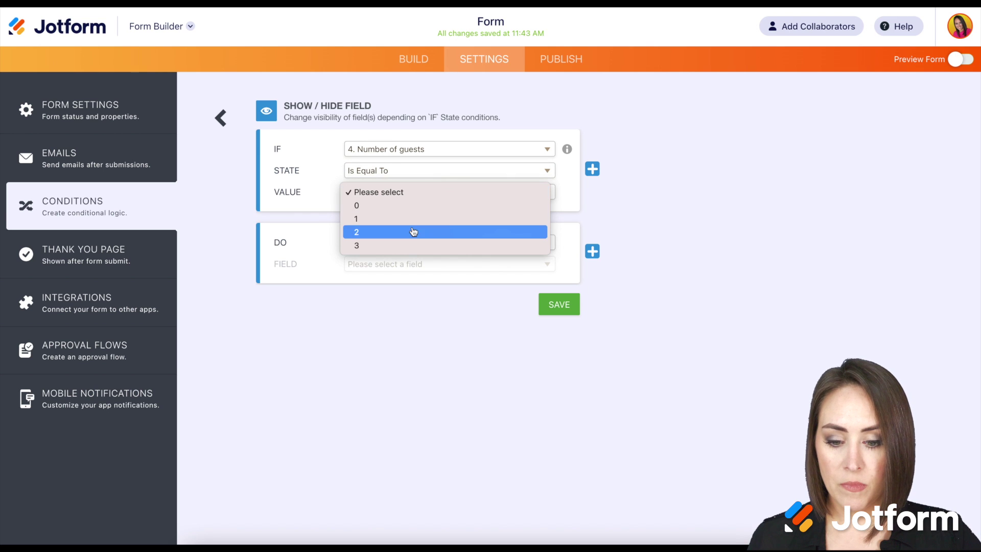
click(413, 232)
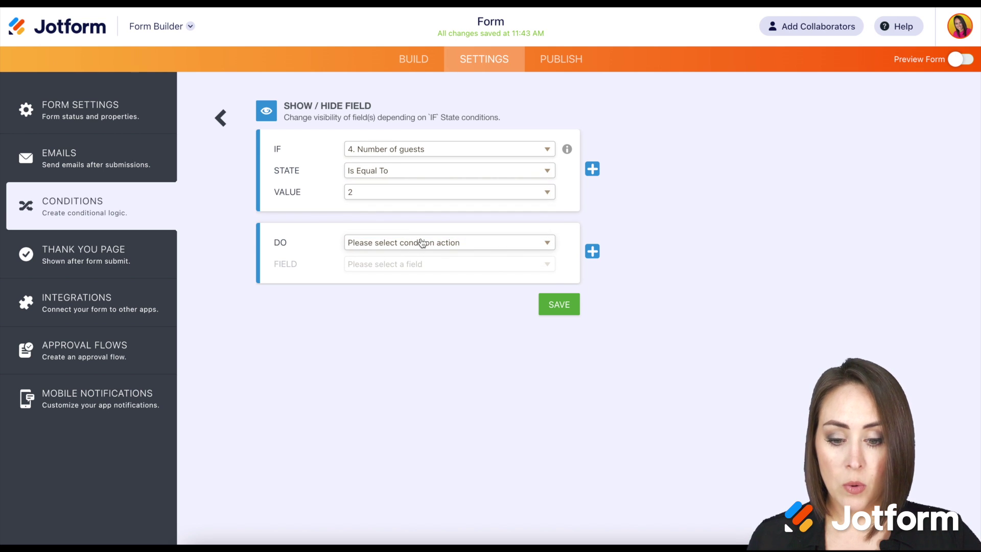
- Make it show the Guest 1 and Guest 2 name and email fields, and save
click(422, 242)
click(413, 297)
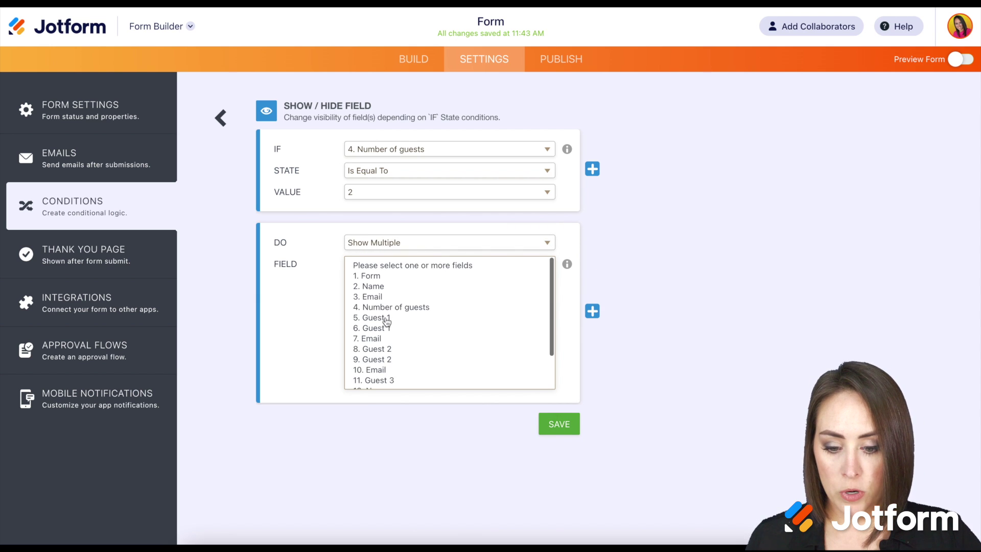
drag(385, 321, 397, 374)
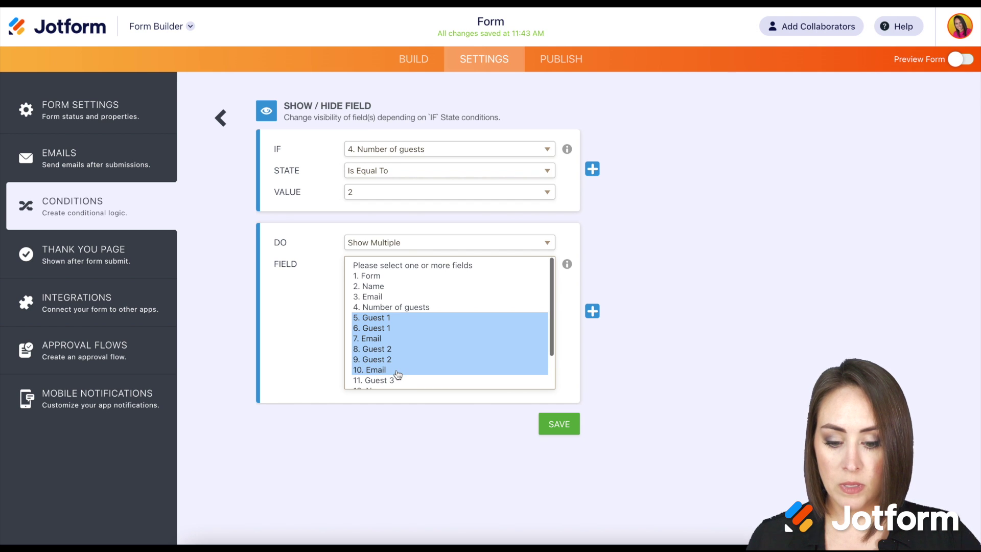
click(559, 423)
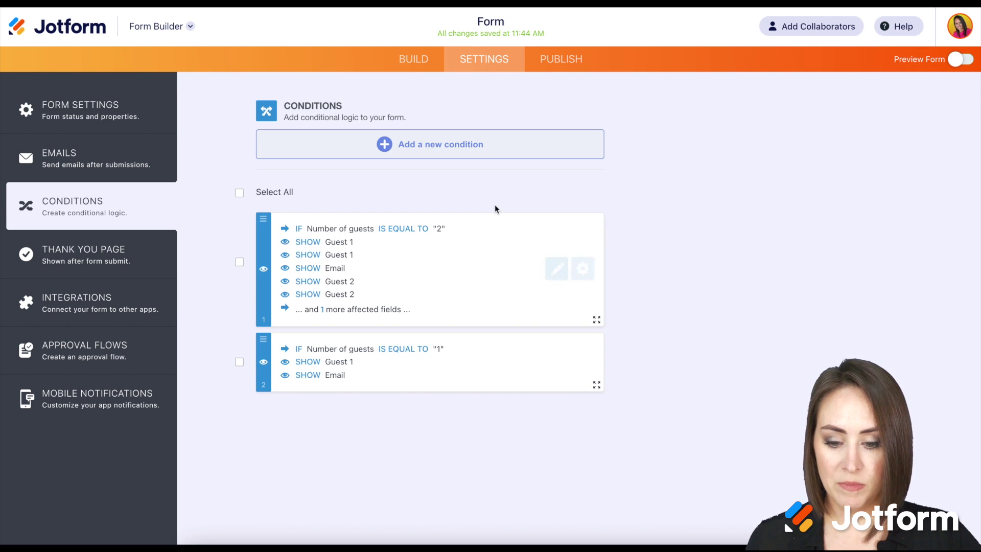
click(450, 153)
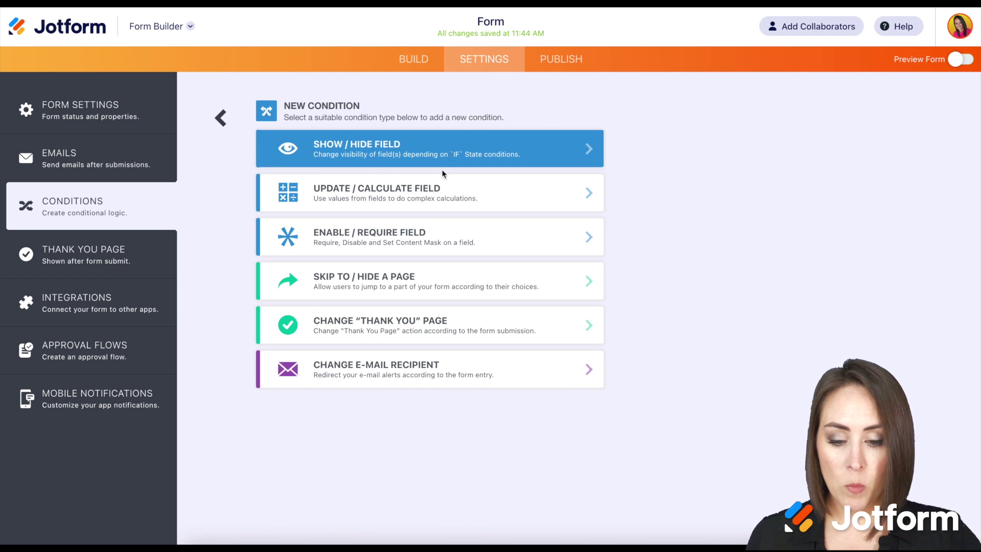
- Start a Show/Hide Field condition: IF Number of guests Is Equal To 3
click(412, 153)
click(425, 152)
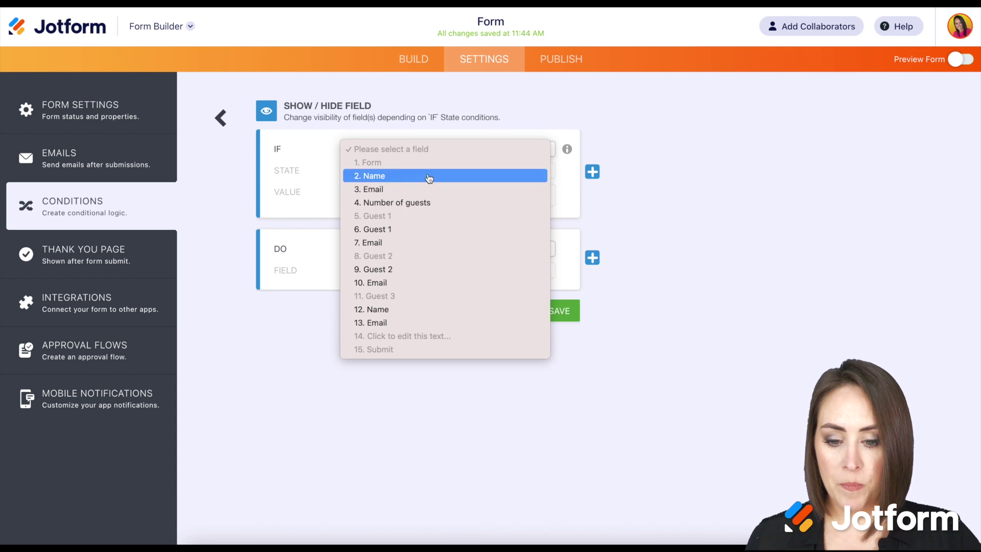
click(427, 203)
click(434, 171)
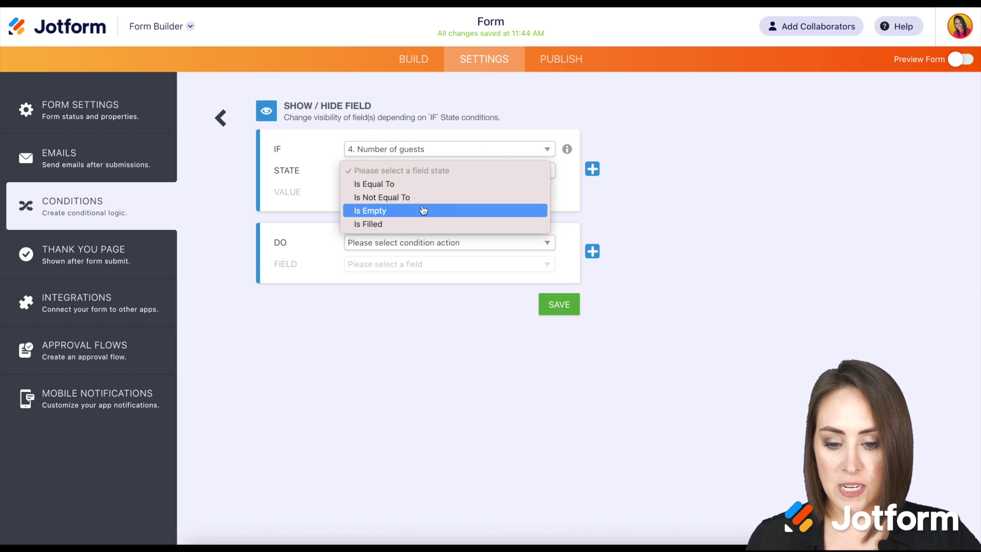
click(418, 184)
click(414, 193)
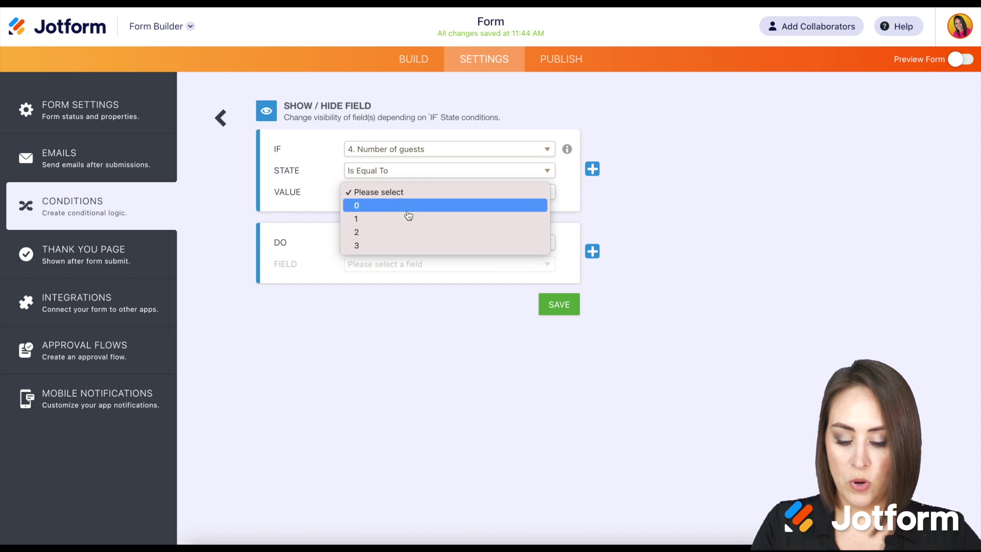
click(395, 245)
- Make it show multiple fields, all Guest 1–3 name and email fields (5–13), and save
click(397, 248)
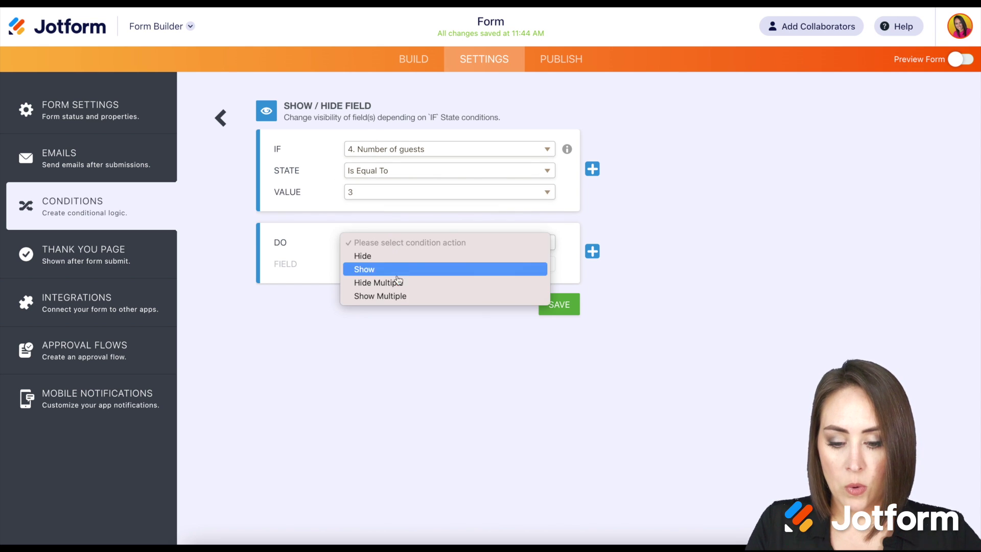
click(393, 296)
scroll(531, 337, down, 2)
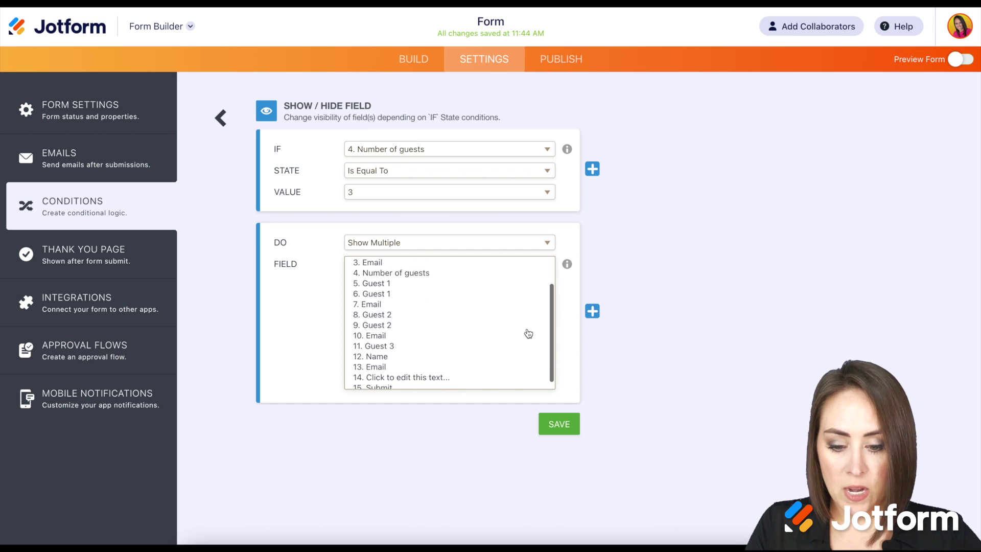
drag(445, 287, 444, 361)
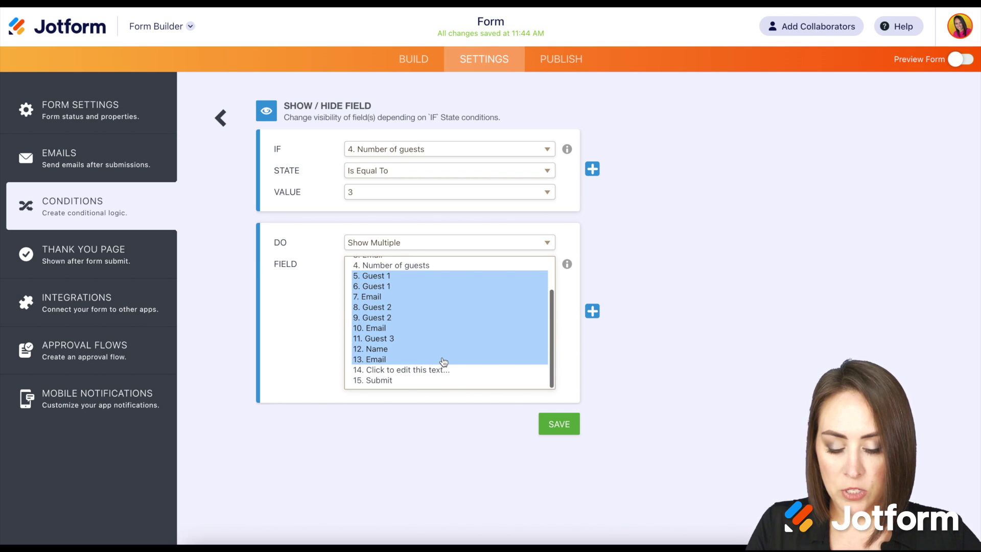
click(558, 421)
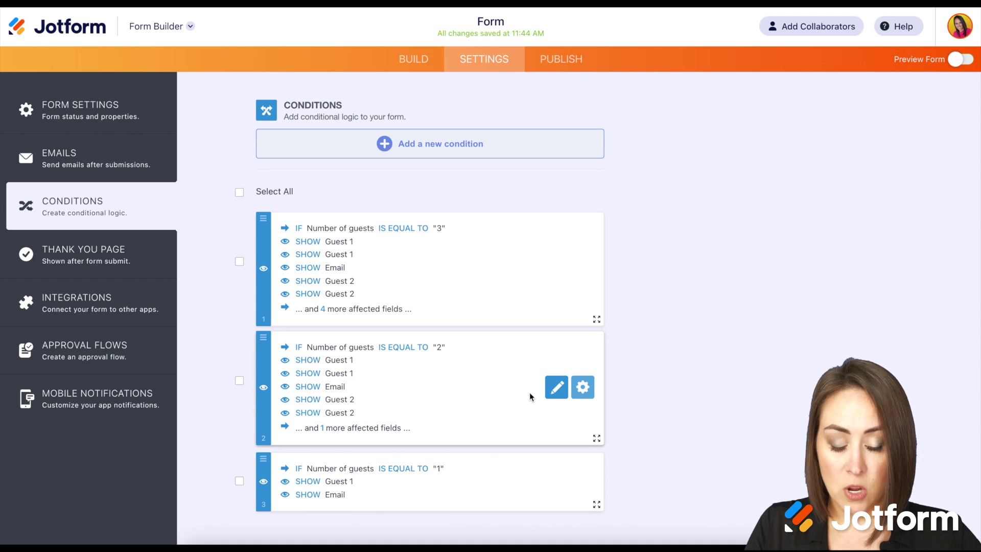
- Turn on the live form preview and test choosing 0, then 1 guest
click(958, 61)
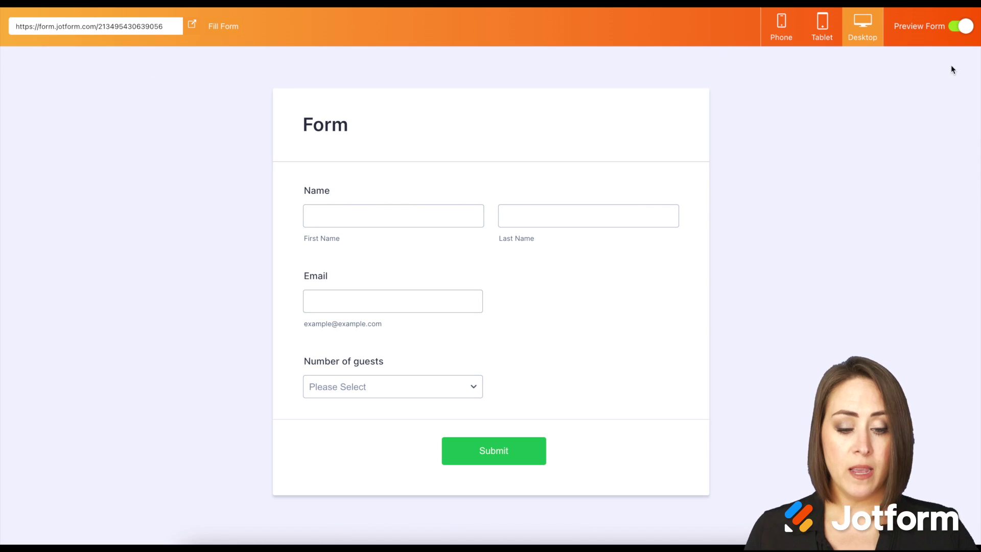
click(381, 384)
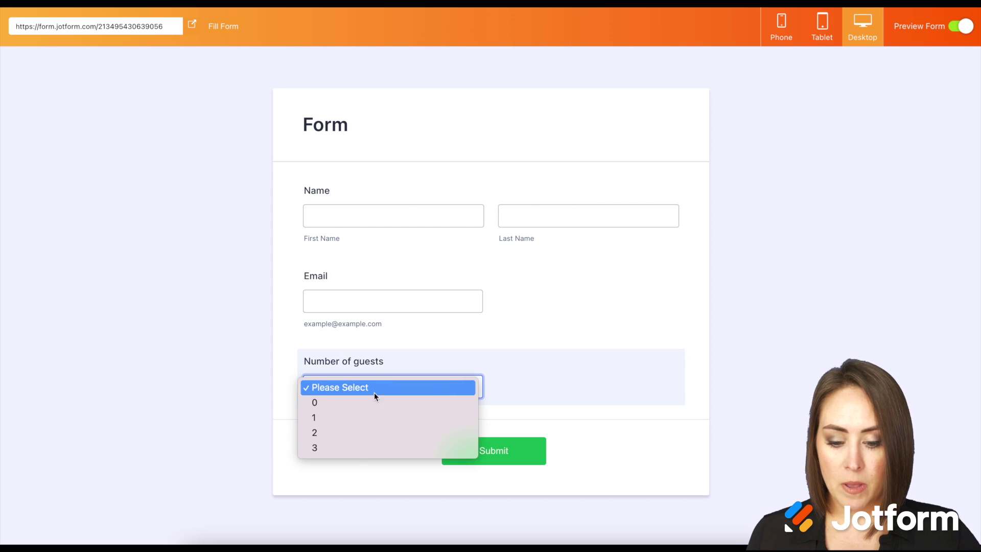
click(360, 402)
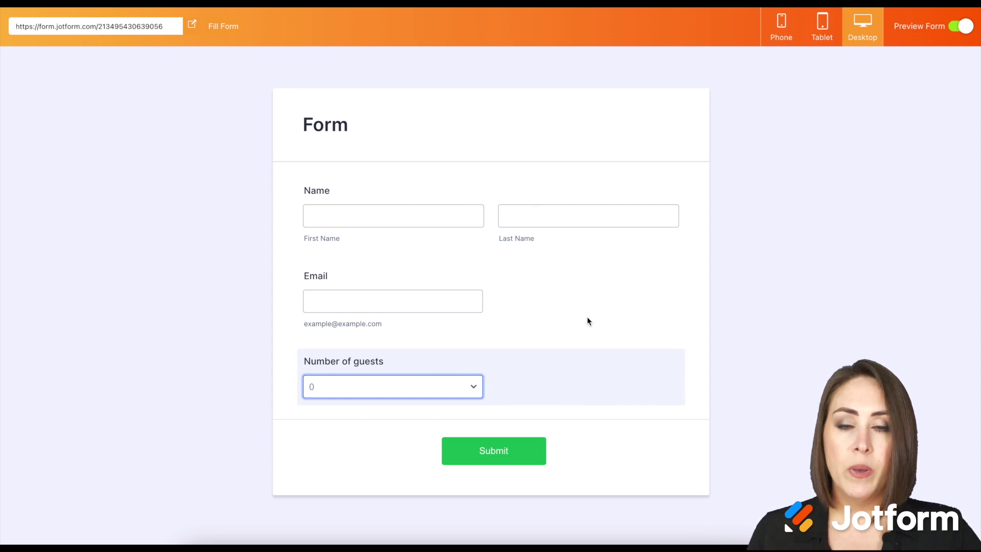
click(465, 387)
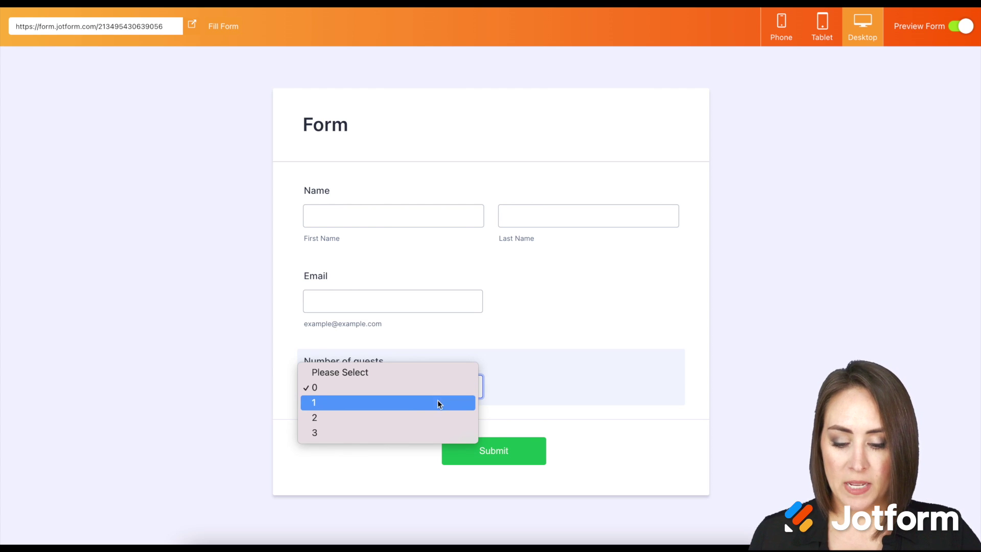
click(412, 406)
- Choose 2, then 3 guests to confirm Guest 2 and Guest 3 sections appear
scroll(637, 336, down, 3)
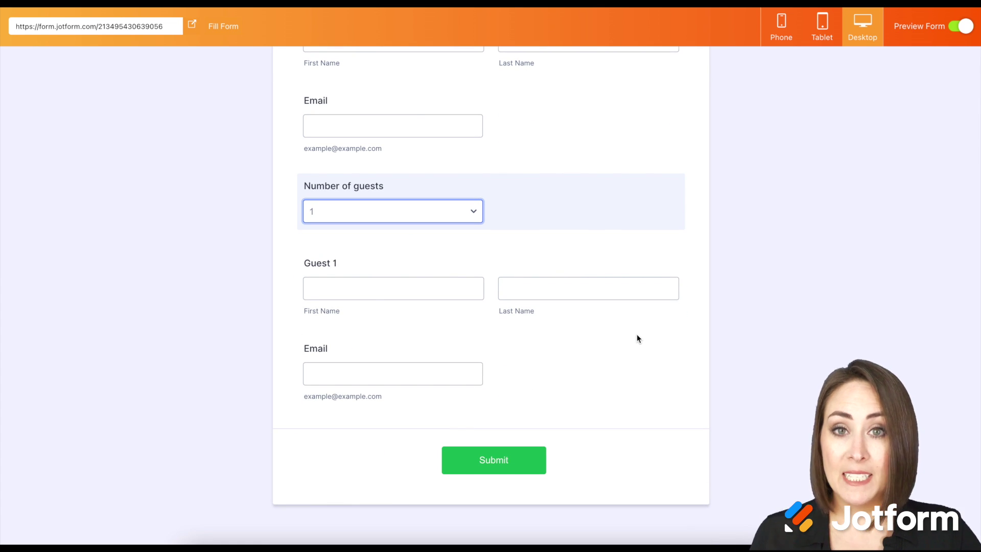
click(457, 211)
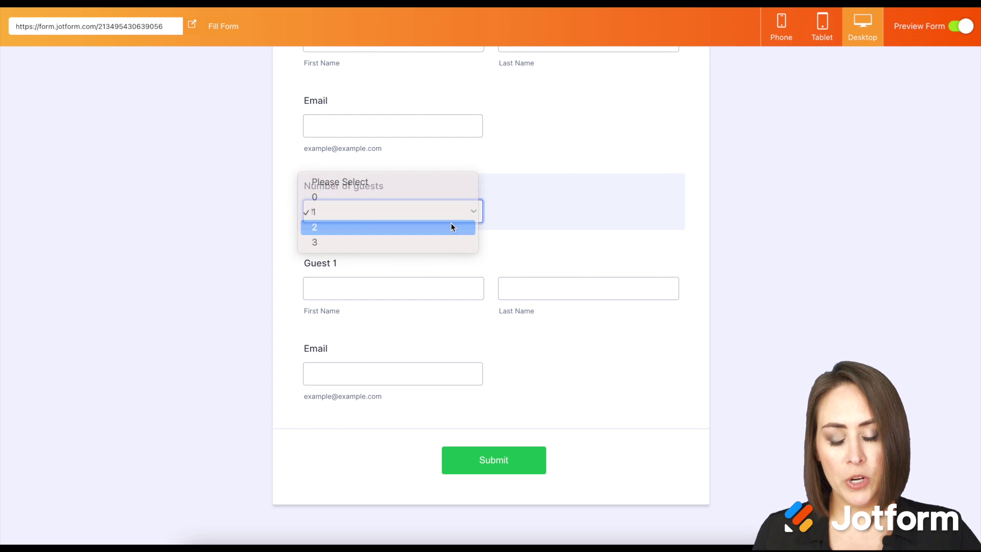
click(450, 227)
scroll(558, 260, down, 4)
scroll(557, 260, up, 2)
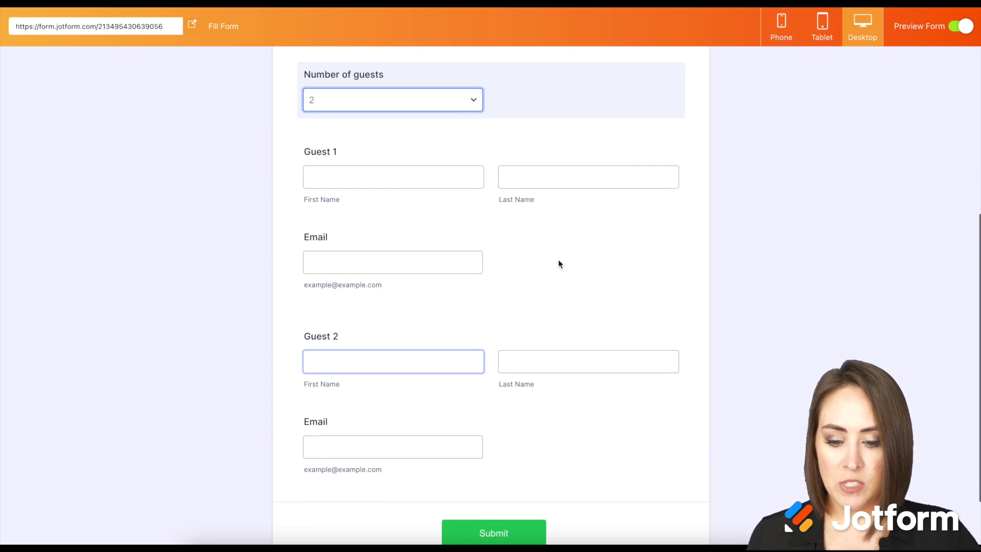
click(440, 100)
scroll(427, 398, up, 6)
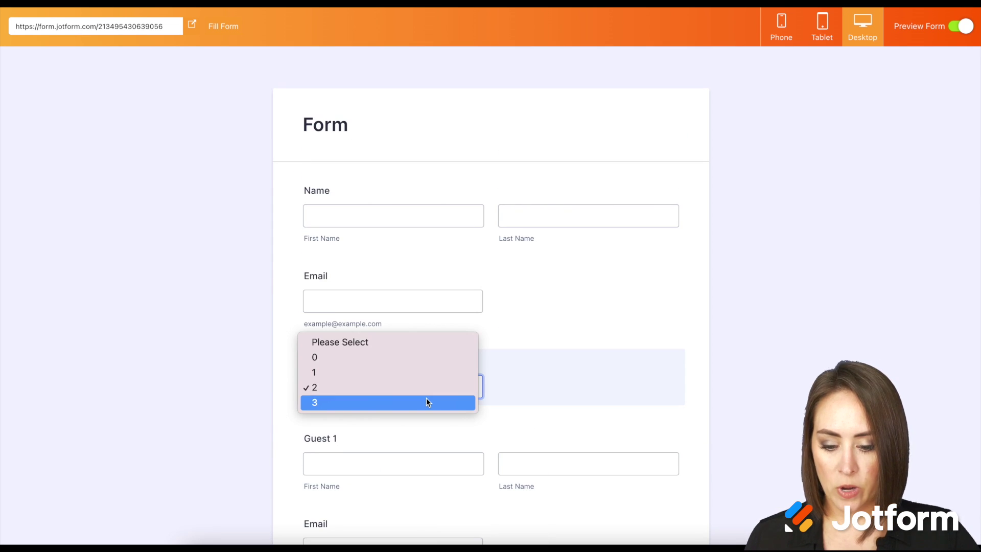
click(426, 402)
scroll(577, 371, down, 6)
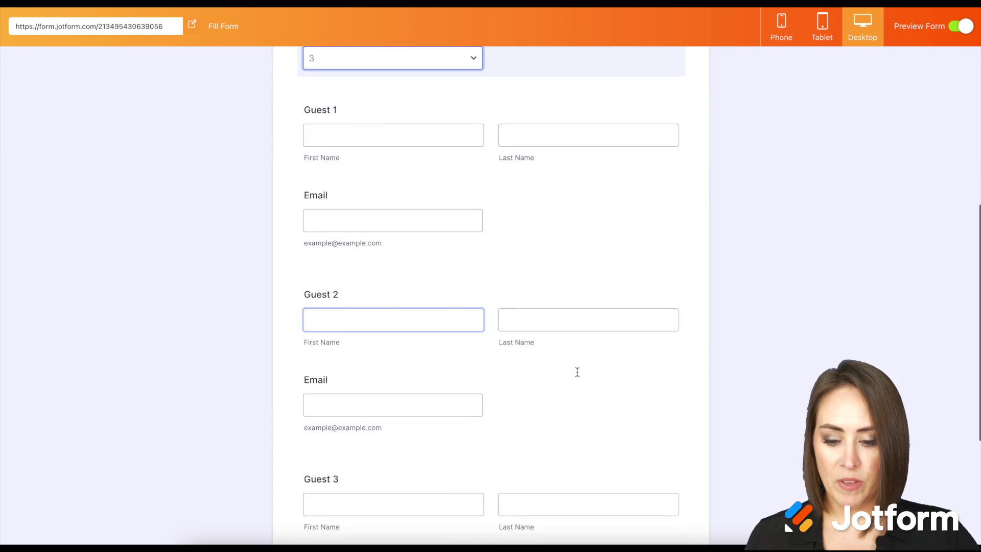
scroll(577, 371, down, 4)
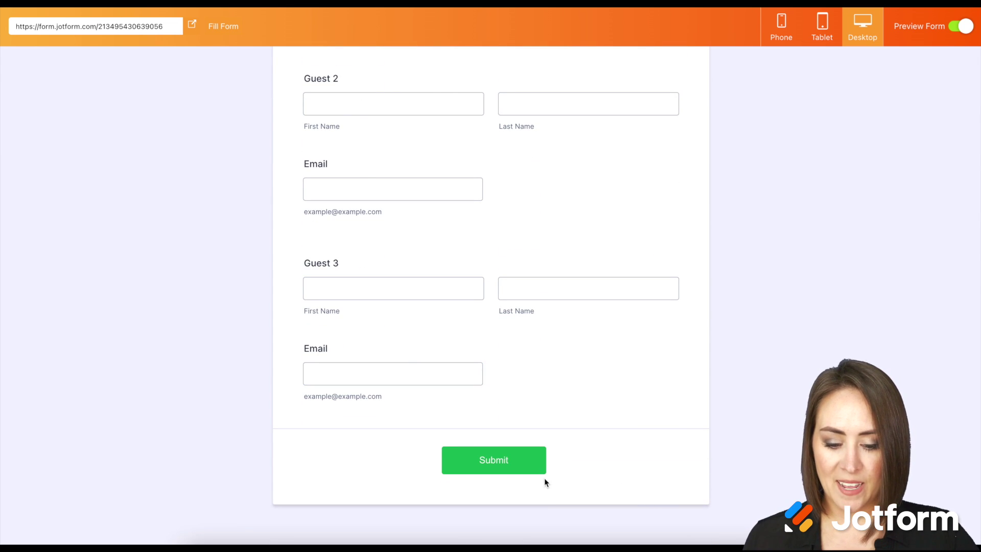